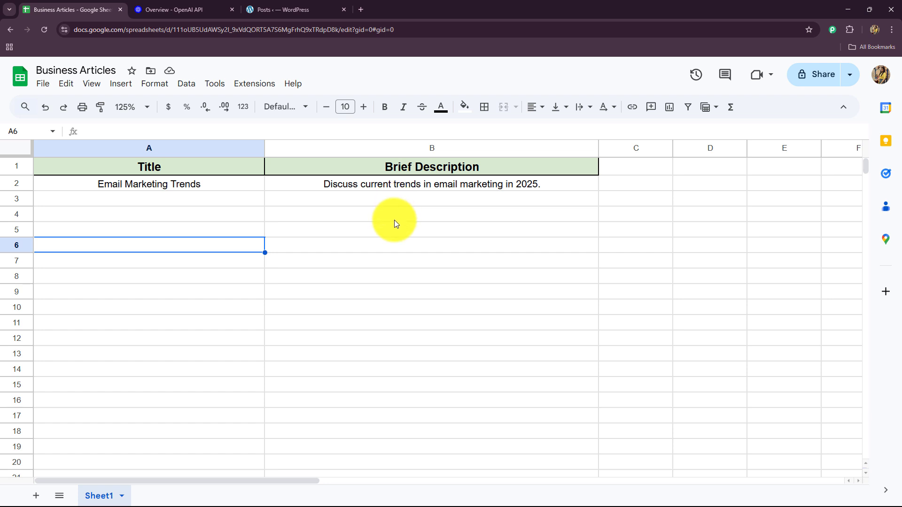
Step: Review the Business Articles spreadsheet, the OpenAI developer platform page and the WordPress posts list in their browser tabs
{"action": "left_click", "coordinate": [206, 8]}
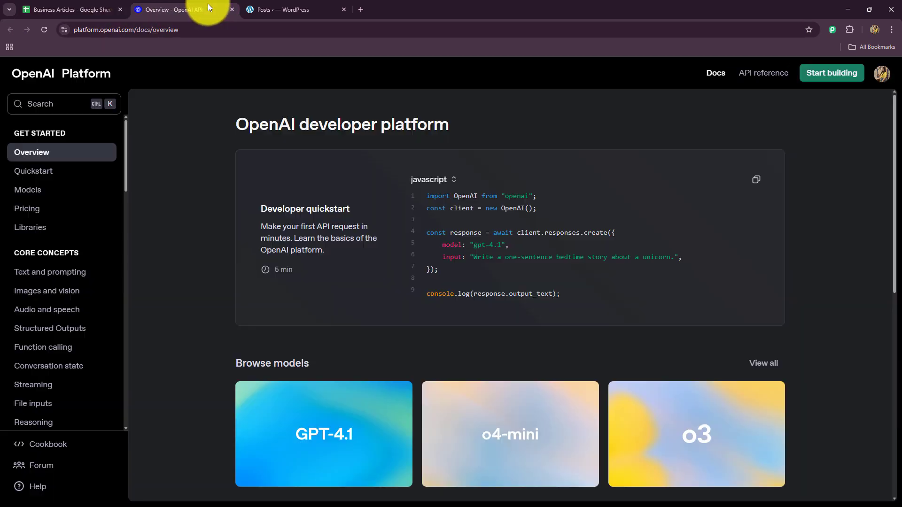
{"action": "left_click", "coordinate": [91, 10]}
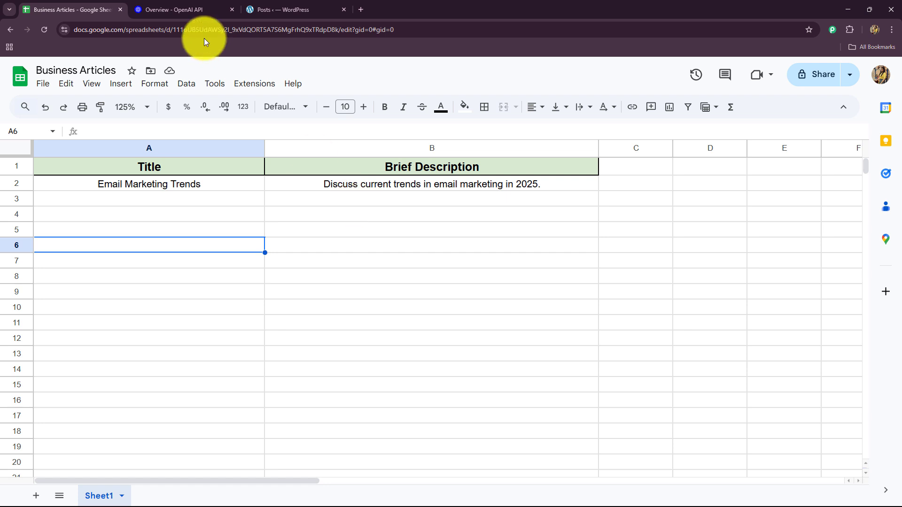
{"action": "left_click", "coordinate": [190, 10]}
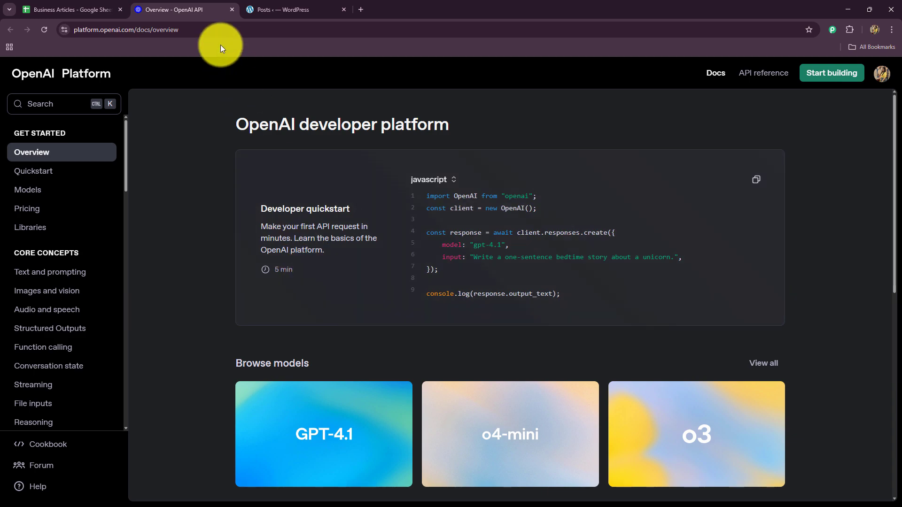
{"action": "left_click", "coordinate": [263, 9]}
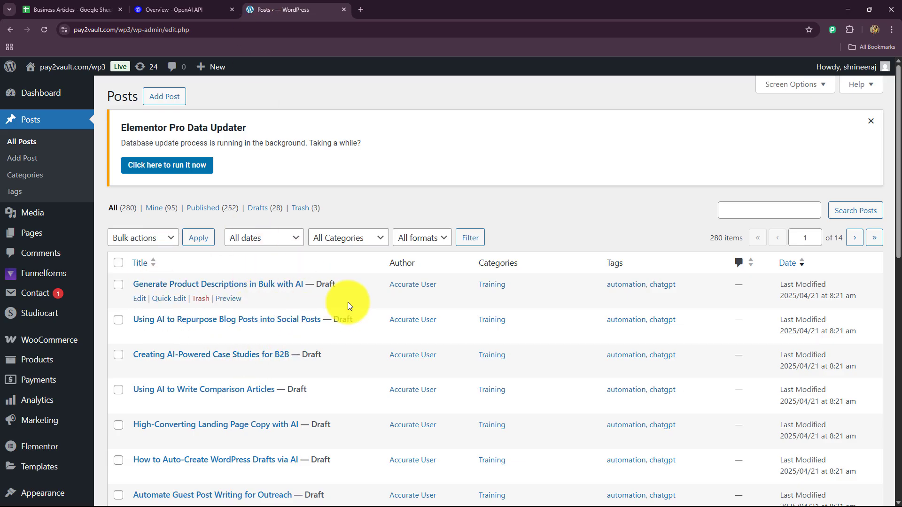
{"action": "left_click", "coordinate": [91, 9]}
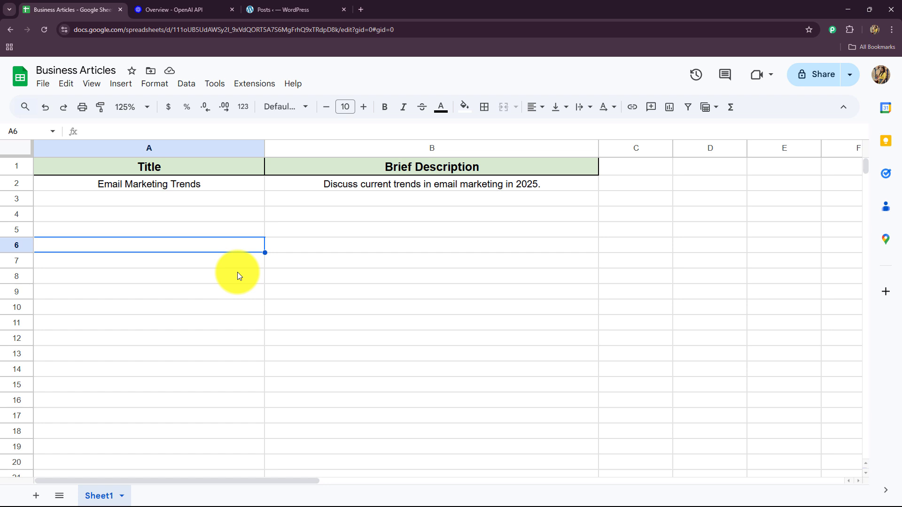
{"action": "left_click", "coordinate": [226, 13]}
{"action": "left_click", "coordinate": [263, 11]}
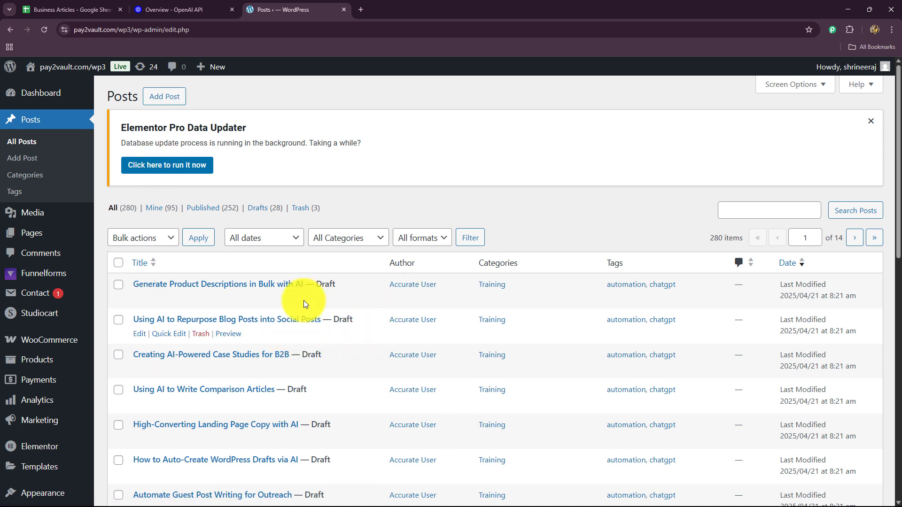
Step: Open the Pabbly Connect website in a new browser tab and dismiss its lifetime offer pop-up
{"action": "left_click", "coordinate": [360, 9]}
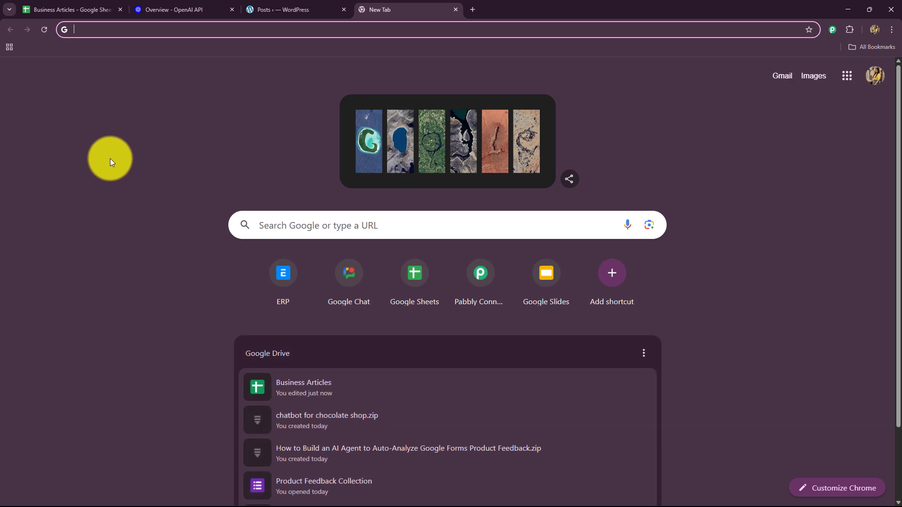
{"action": "type", "text": "Pabbly"}
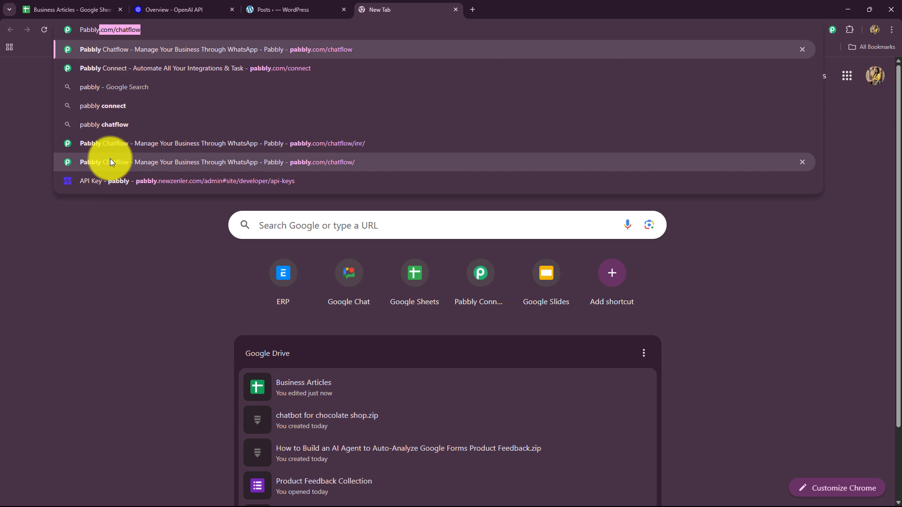
{"action": "left_click", "coordinate": [139, 67]}
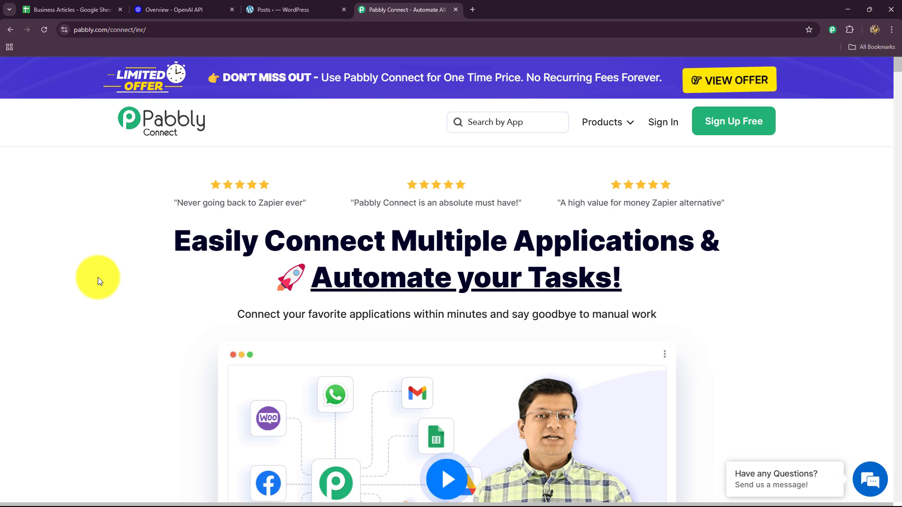
{"action": "left_click_drag", "start_coordinate": [140, 245], "coordinate": [622, 282]}
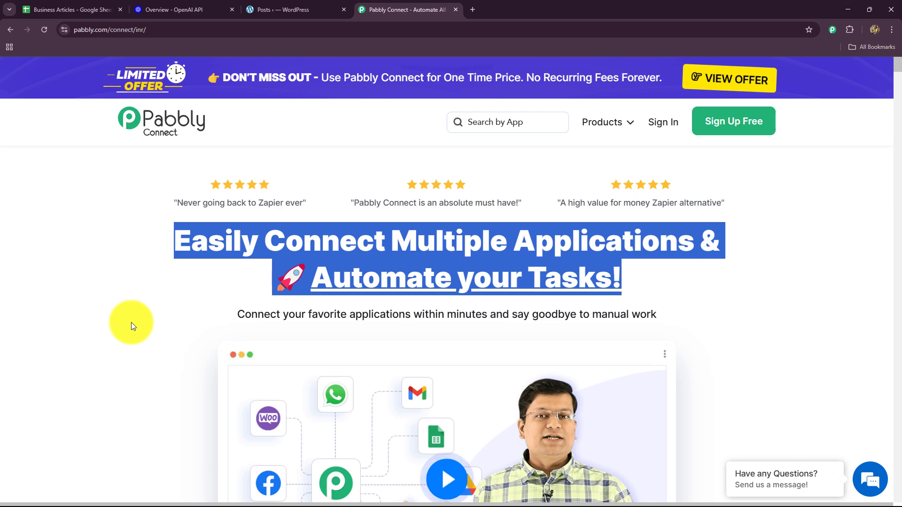
{"action": "scroll", "coordinate": [131, 322], "scroll_direction": "down", "scroll_amount": 12}
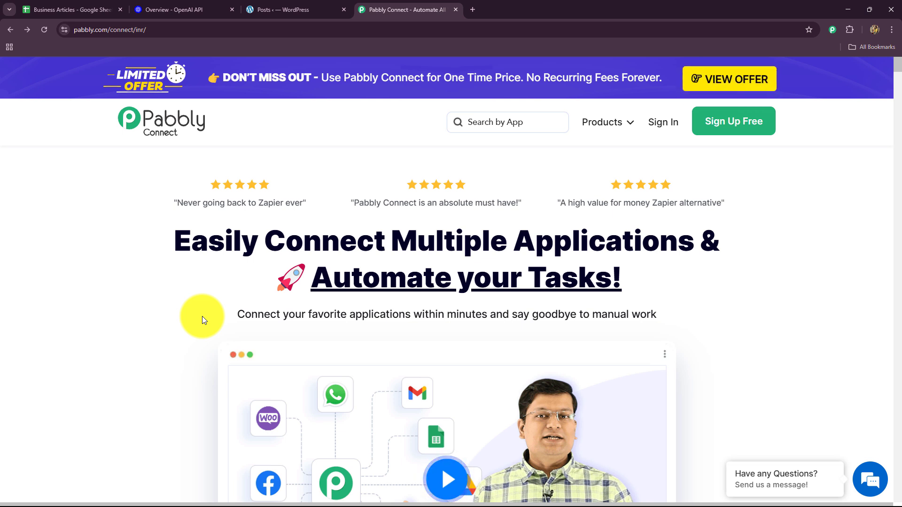
{"action": "mouse_move", "coordinate": [282, 50]}
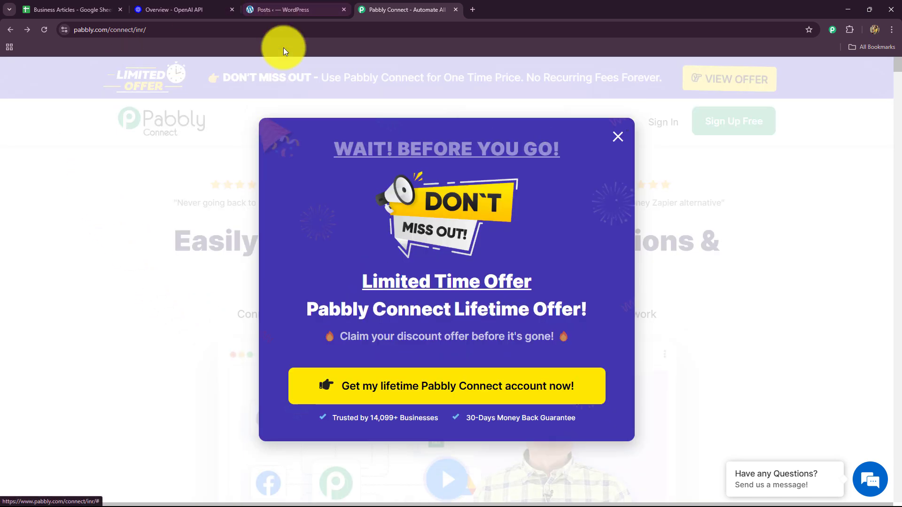
{"action": "left_click", "coordinate": [618, 137]}
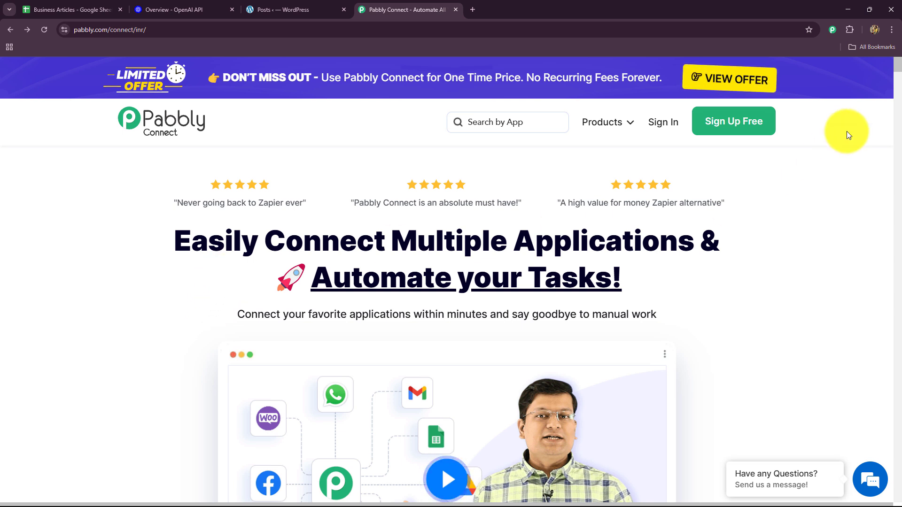
Step: Sign in to Pabbly and access the Pabbly Connect app from the list of all apps
{"action": "left_click", "coordinate": [655, 122]}
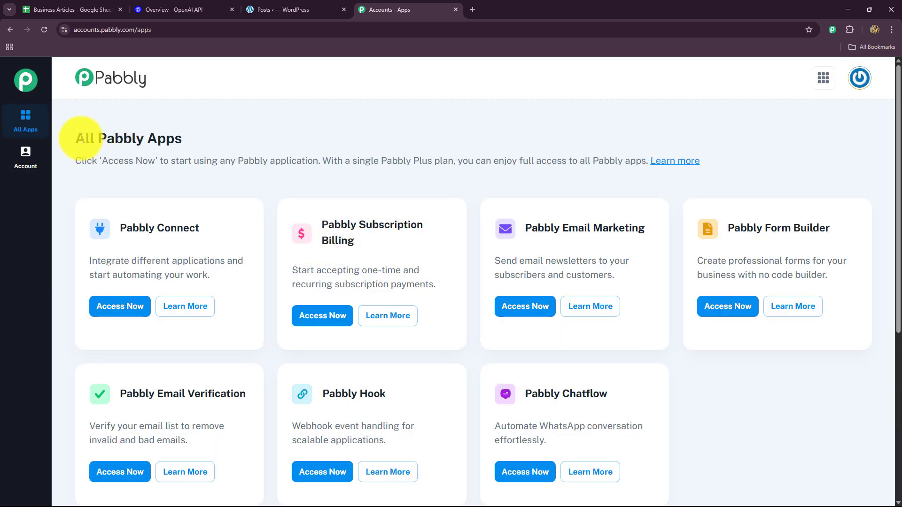
{"action": "left_click_drag", "start_coordinate": [82, 139], "coordinate": [184, 137]}
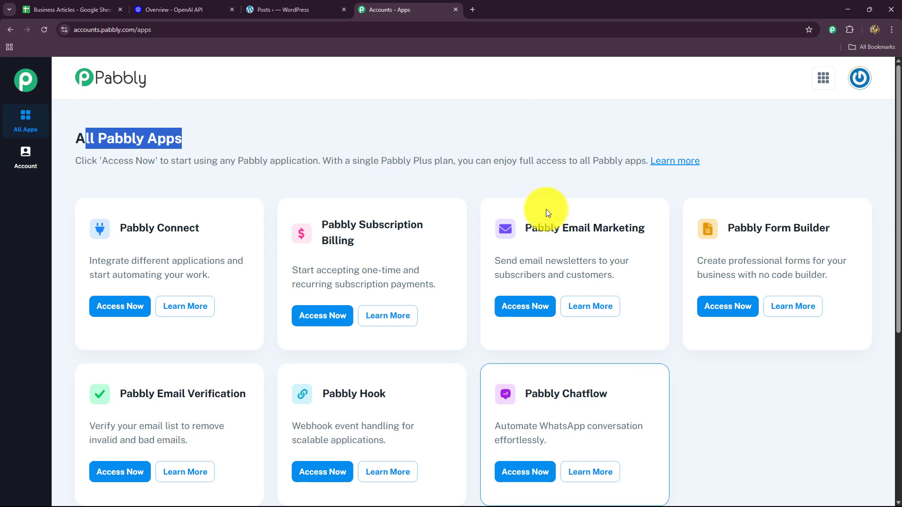
{"action": "triple_click", "coordinate": [133, 228]}
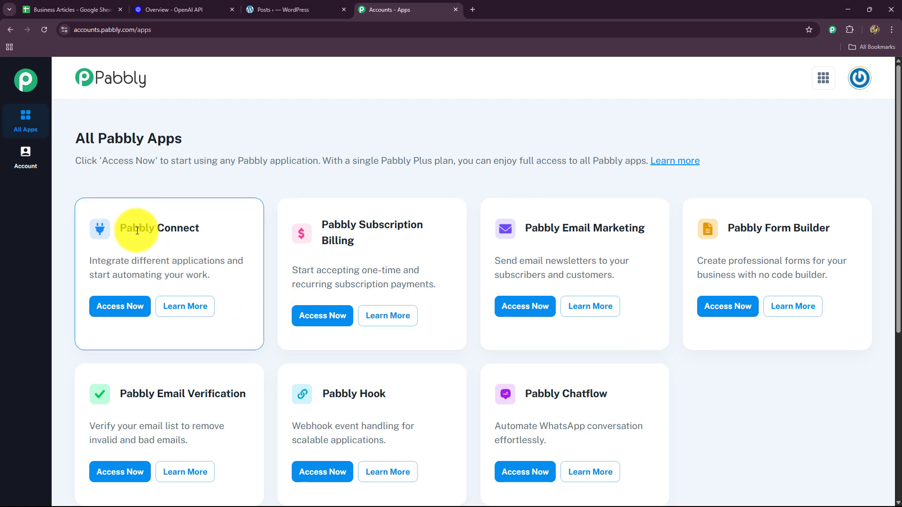
{"action": "left_click", "coordinate": [136, 311]}
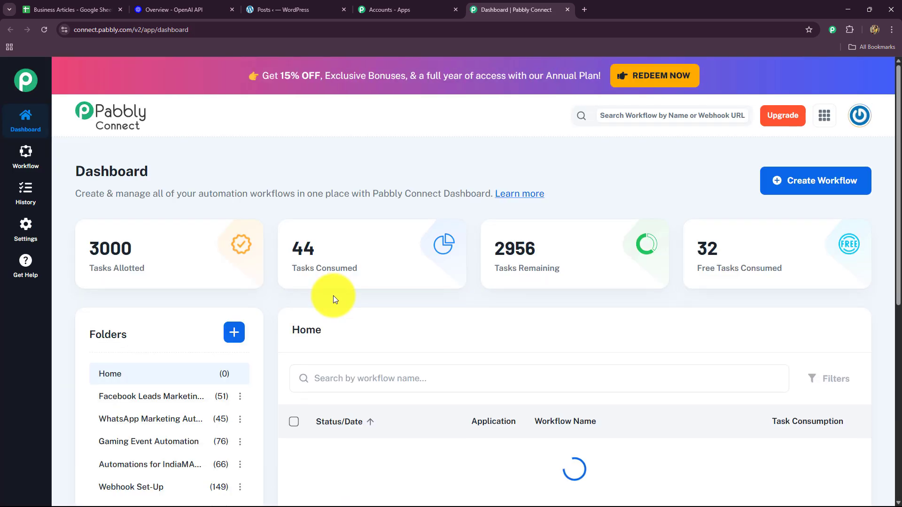
Step: Start a new workflow from the dashboard and name it "Write an Article Automatically Using AI Agent"
{"action": "scroll", "coordinate": [334, 295], "scroll_direction": "down", "scroll_amount": 5}
{"action": "scroll", "coordinate": [333, 295], "scroll_direction": "down", "scroll_amount": 5}
{"action": "scroll", "coordinate": [334, 295], "scroll_direction": "up", "scroll_amount": 5}
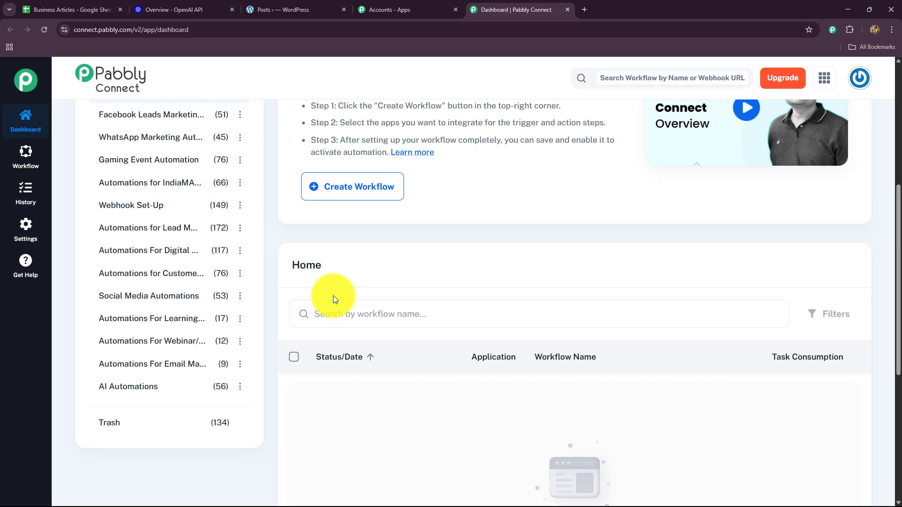
{"action": "scroll", "coordinate": [334, 295], "scroll_direction": "up", "scroll_amount": 5}
{"action": "scroll", "coordinate": [329, 277], "scroll_direction": "down", "scroll_amount": 3}
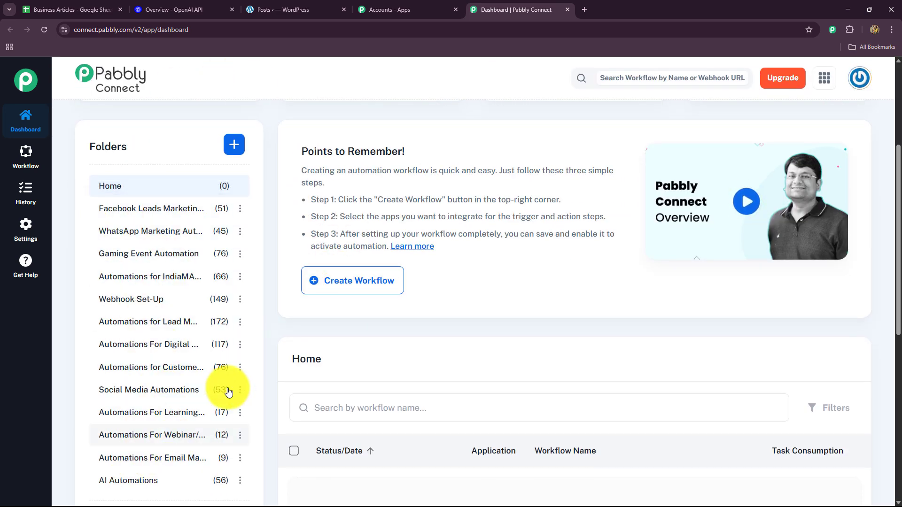
{"action": "scroll", "coordinate": [451, 353], "scroll_direction": "up", "scroll_amount": 4}
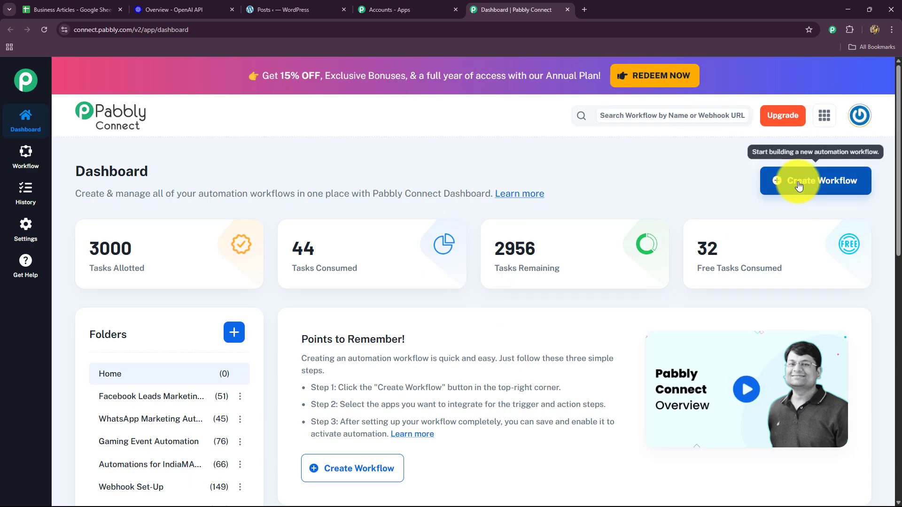
{"action": "left_click", "coordinate": [799, 187]}
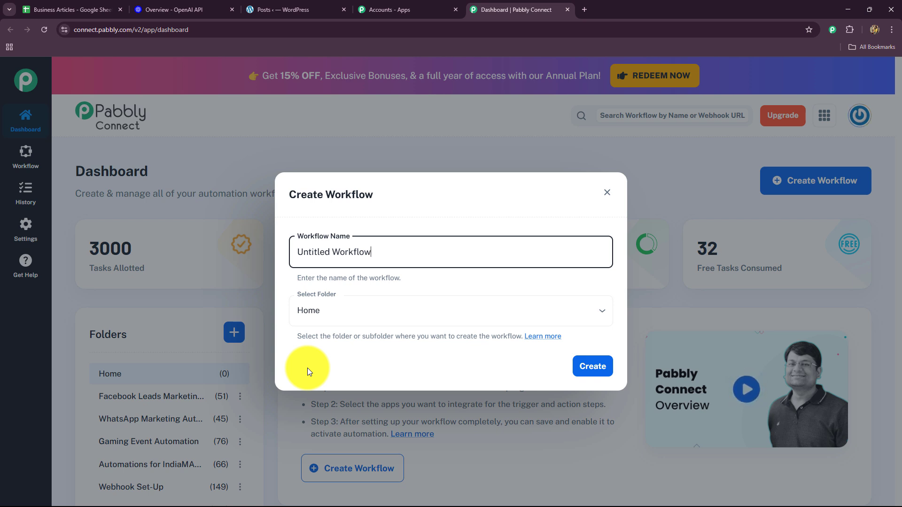
{"action": "left_click_drag", "start_coordinate": [370, 254], "coordinate": [299, 273]}
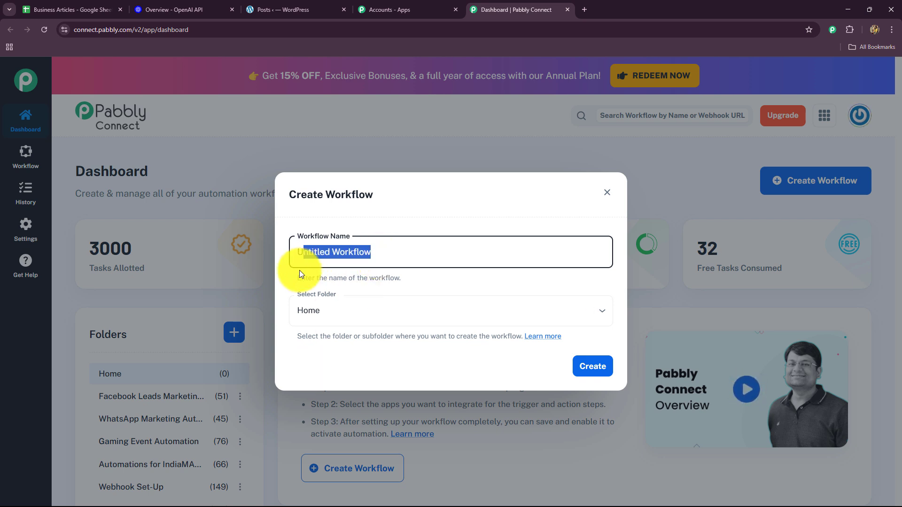
{"action": "key", "text": "BackSpace"}
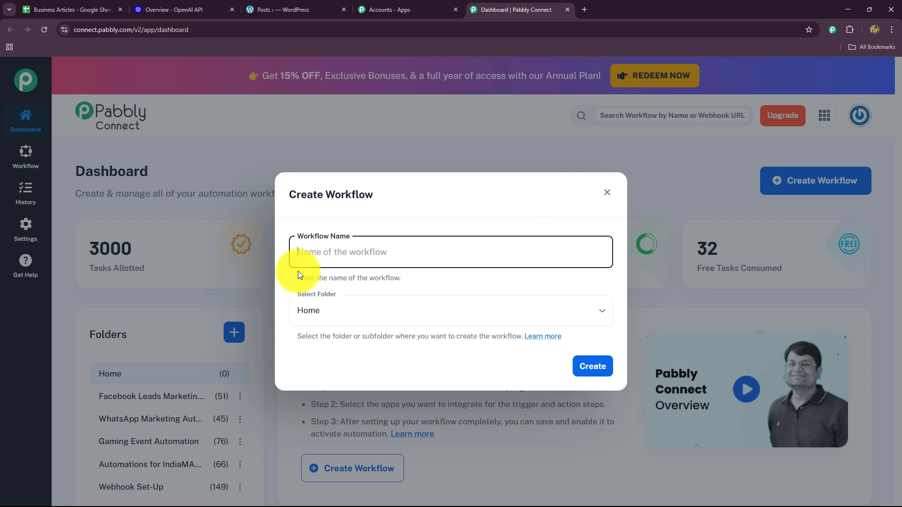
{"action": "type", "text": "Write an Article Automatically Using AI Agent"}
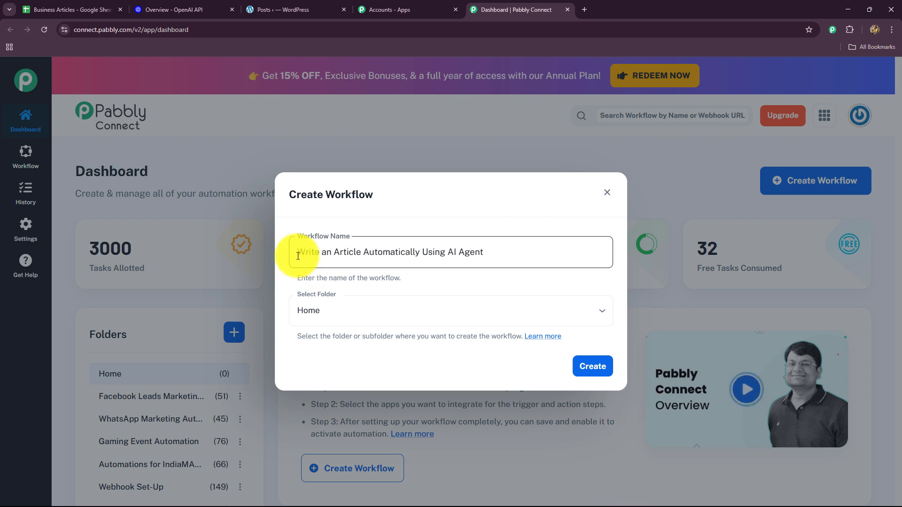
{"action": "left_click_drag", "start_coordinate": [298, 256], "coordinate": [487, 268]}
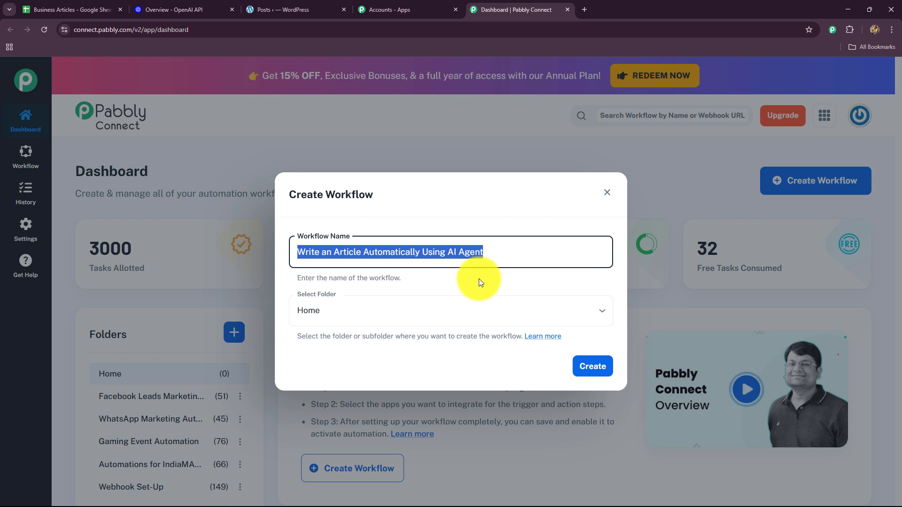
{"action": "left_click", "coordinate": [479, 282]}
Step: Assign the new workflow to the AI Automations folder and create it
{"action": "left_click", "coordinate": [457, 310]}
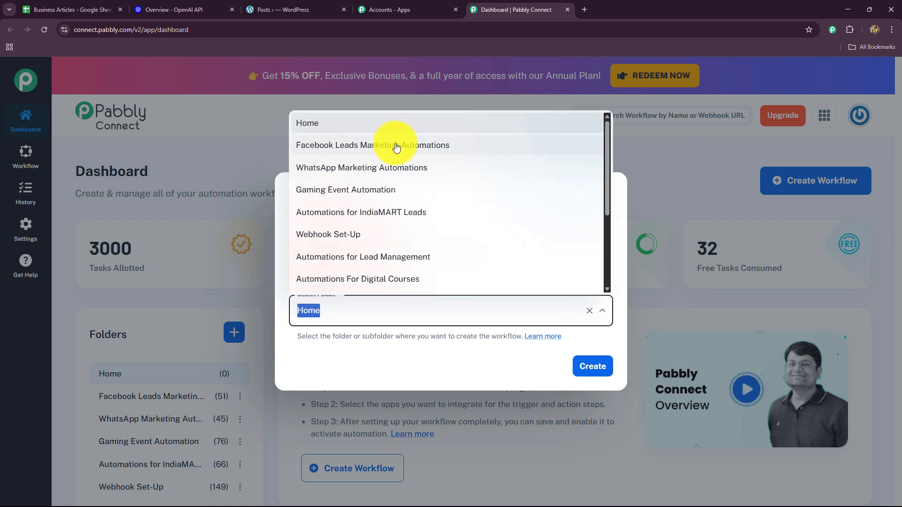
{"action": "scroll", "coordinate": [363, 252], "scroll_direction": "down", "scroll_amount": 3}
{"action": "scroll", "coordinate": [362, 251], "scroll_direction": "up", "scroll_amount": 3}
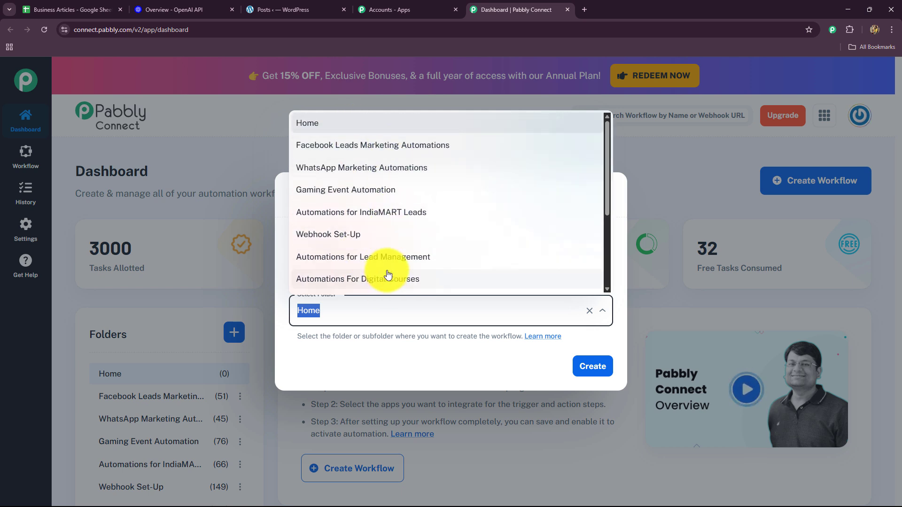
{"action": "scroll", "coordinate": [382, 274], "scroll_direction": "down", "scroll_amount": 3}
{"action": "left_click", "coordinate": [342, 283]}
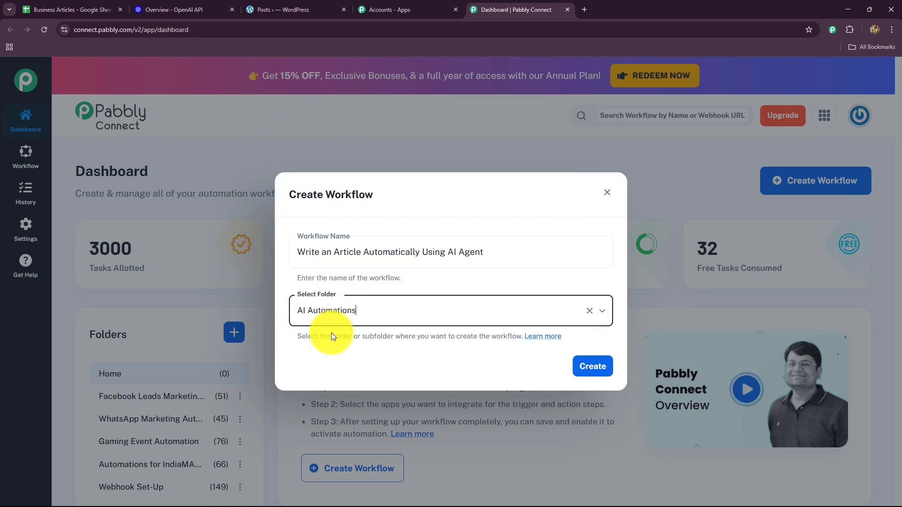
{"action": "left_click", "coordinate": [363, 309]}
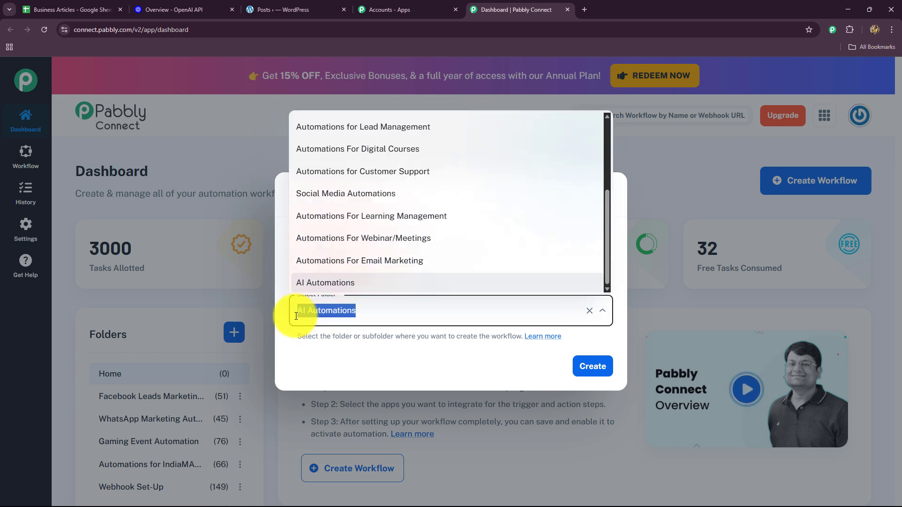
{"action": "left_click", "coordinate": [303, 359]}
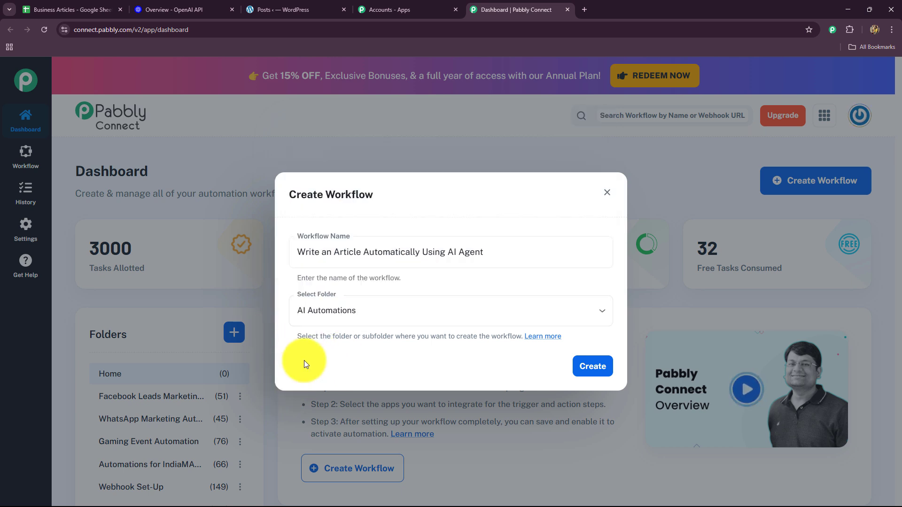
{"action": "left_click", "coordinate": [593, 366]}
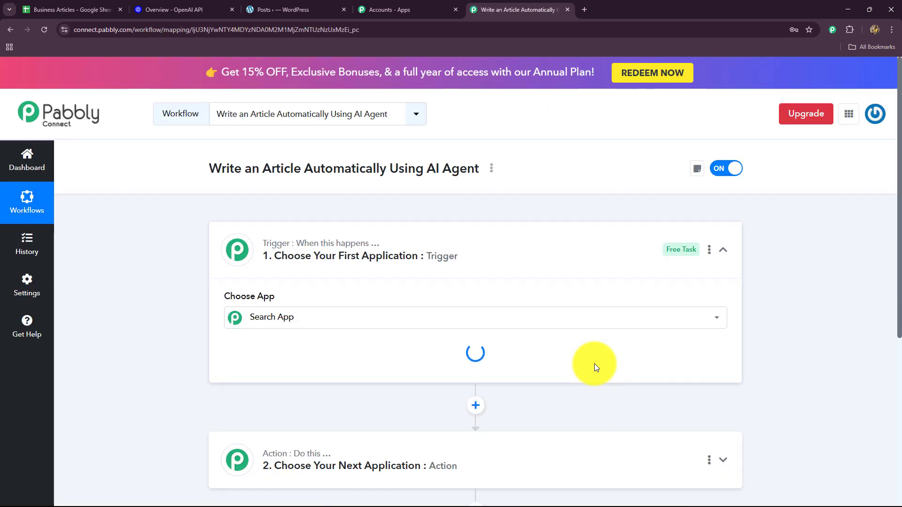
Step: Collapse the workflow's trigger step and check the title and description columns in the Business Articles spreadsheet
{"action": "left_click", "coordinate": [724, 250]}
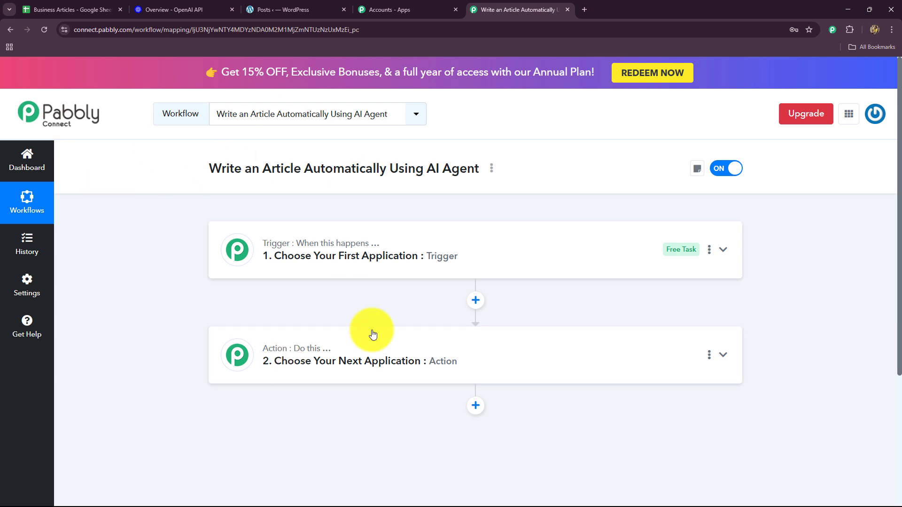
{"action": "mouse_move", "coordinate": [295, 357]}
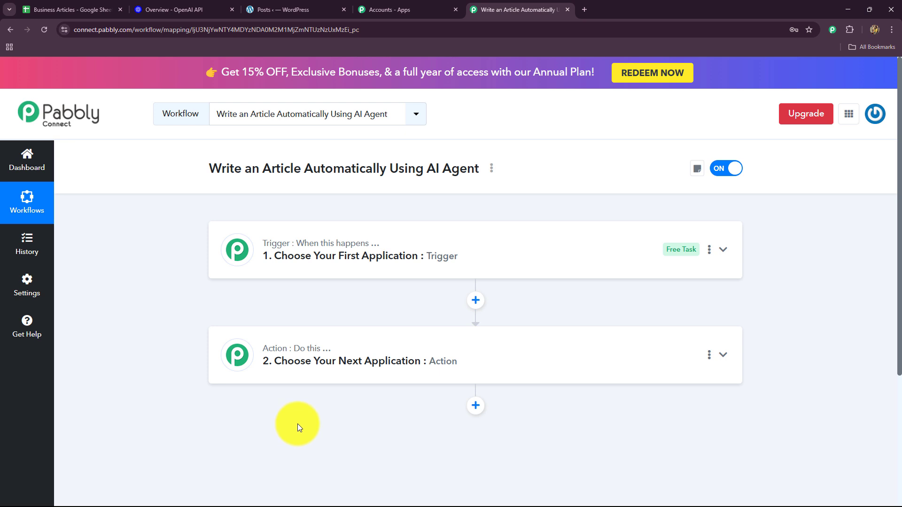
{"action": "left_click", "coordinate": [94, 9]}
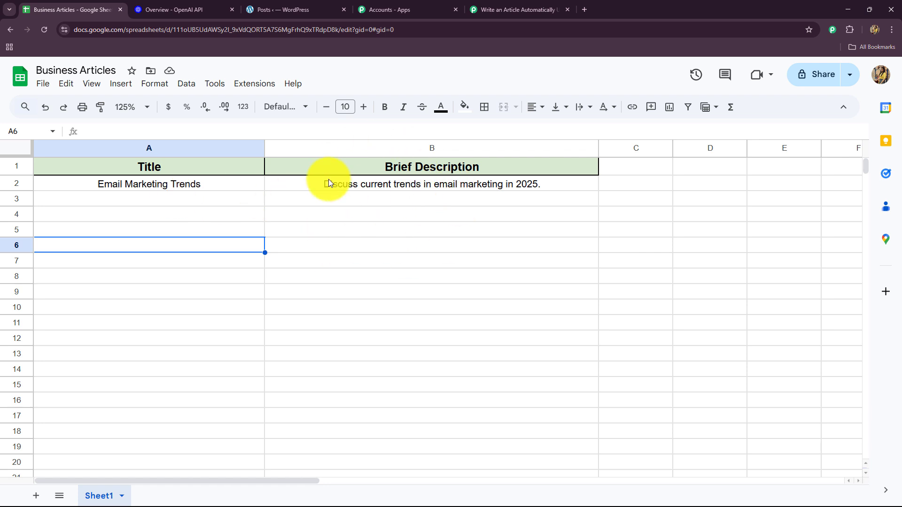
{"action": "left_click", "coordinate": [497, 9]}
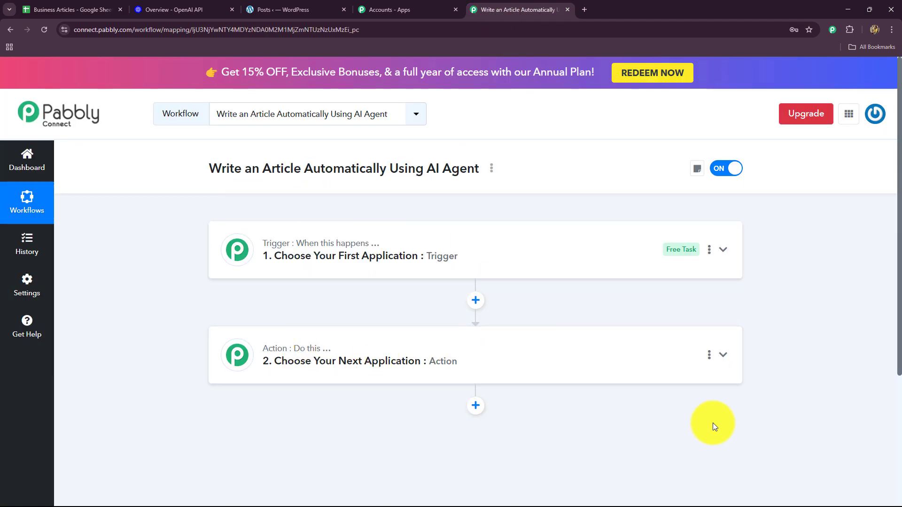
Step: Add another action step at the end of the workflow and collapse it
{"action": "left_click", "coordinate": [475, 406]}
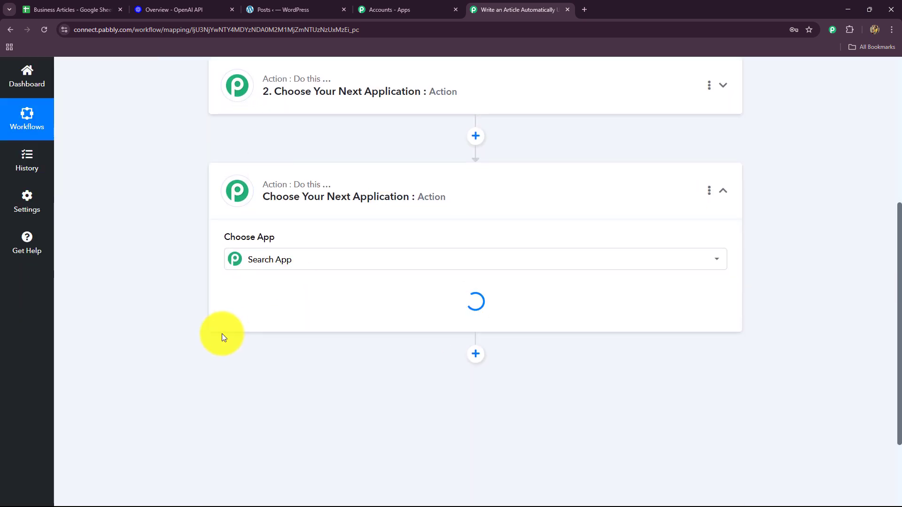
{"action": "scroll", "coordinate": [221, 332], "scroll_direction": "up", "scroll_amount": 3}
{"action": "left_click", "coordinate": [723, 379]}
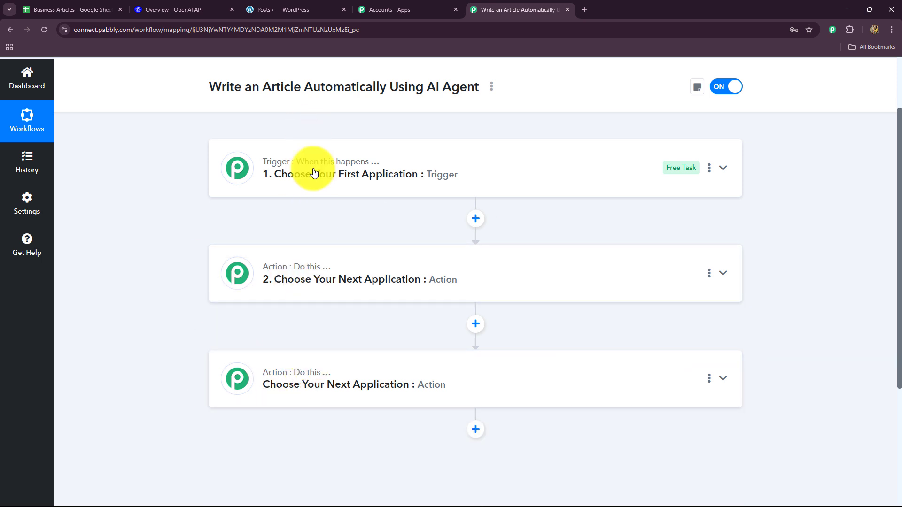
{"action": "left_click", "coordinate": [308, 389]}
{"action": "scroll", "coordinate": [749, 185], "scroll_direction": "down", "scroll_amount": 4}
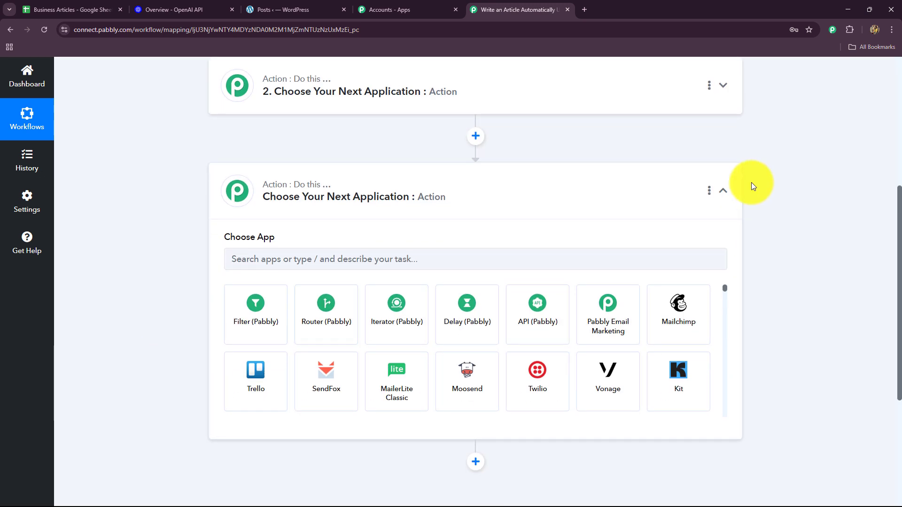
{"action": "left_click", "coordinate": [723, 191]}
{"action": "scroll", "coordinate": [818, 274], "scroll_direction": "up", "scroll_amount": 4}
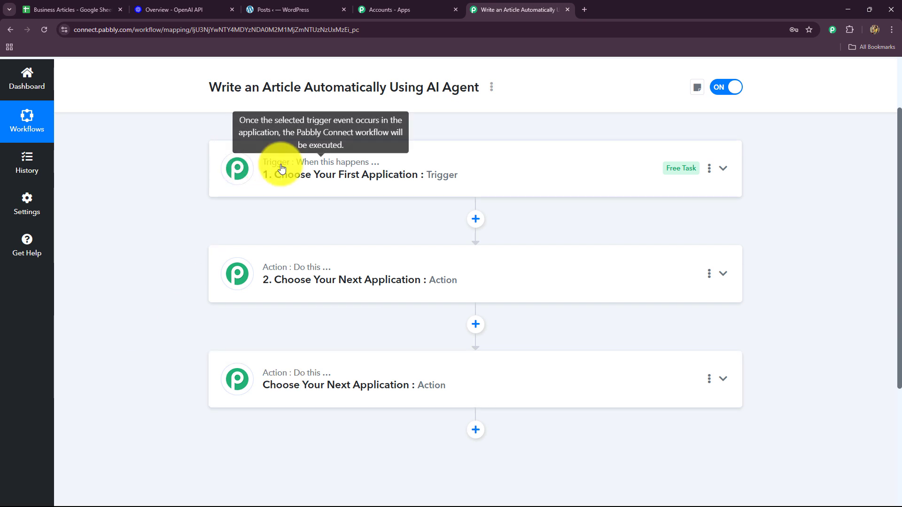
Step: Expand the workflow's trigger step and choose Google Sheets as its app
{"action": "left_click", "coordinate": [258, 169]}
{"action": "scroll", "coordinate": [150, 226], "scroll_direction": "up", "scroll_amount": 2}
{"action": "scroll", "coordinate": [156, 224], "scroll_direction": "down", "scroll_amount": 2}
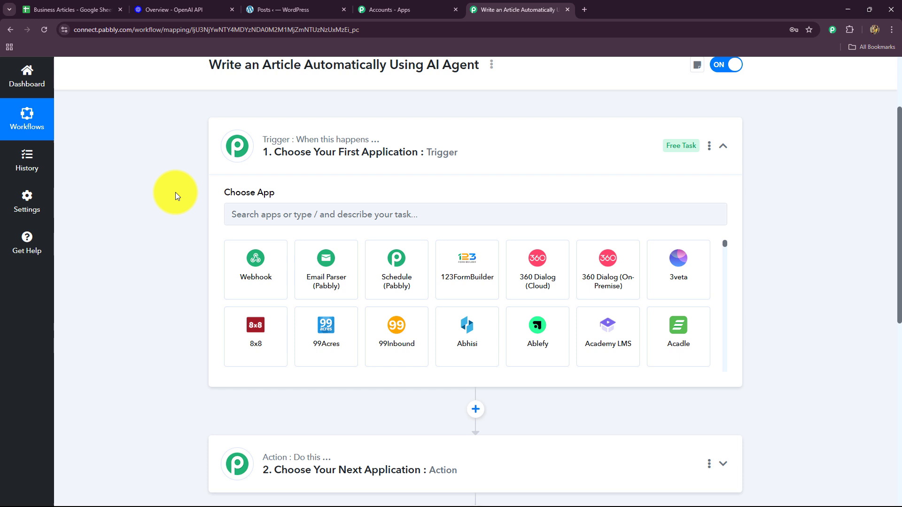
{"action": "left_click", "coordinate": [237, 213]}
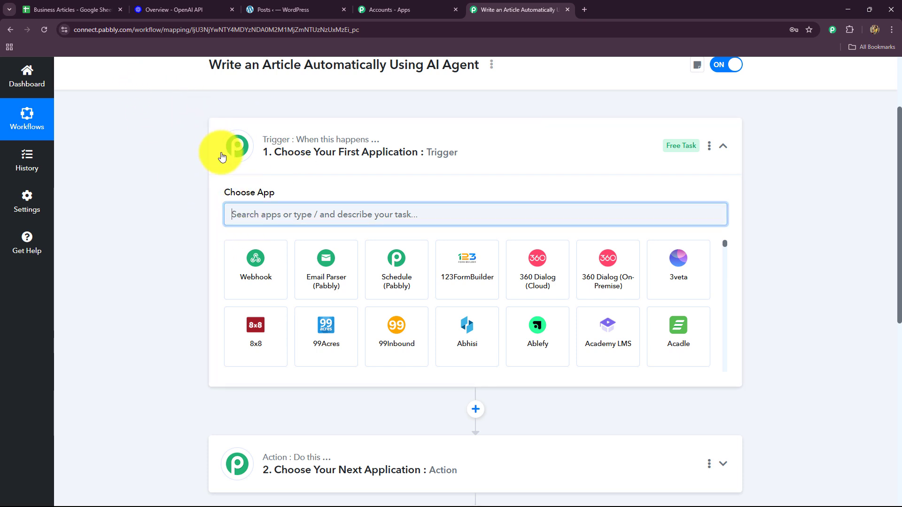
{"action": "type", "text": "Goo"}
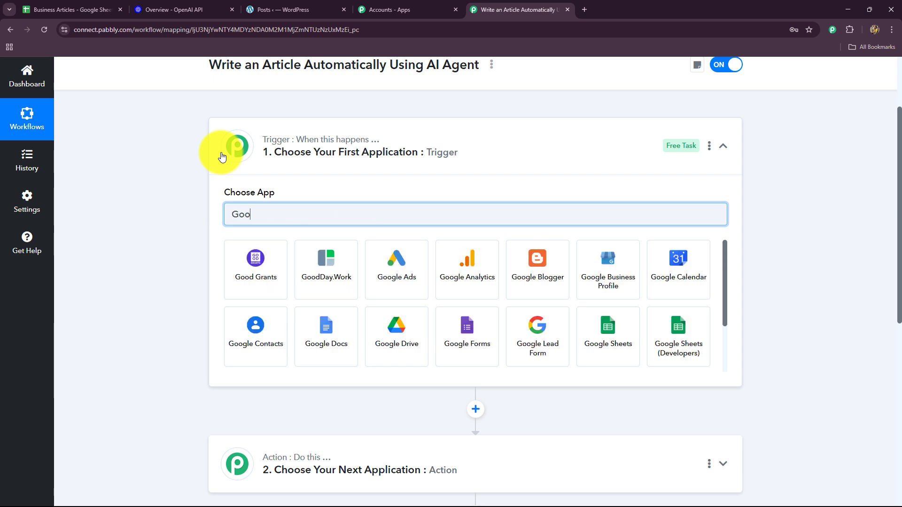
{"action": "left_click", "coordinate": [624, 353]}
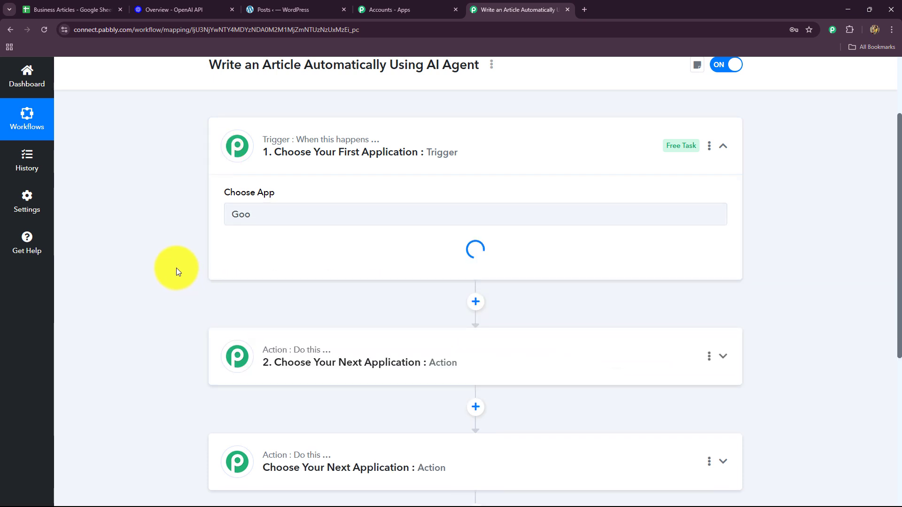
Step: Set the Google Sheets trigger event to New or Updated Spreadsheet Row, checking the Business Articles spreadsheet
{"action": "left_click", "coordinate": [242, 264]}
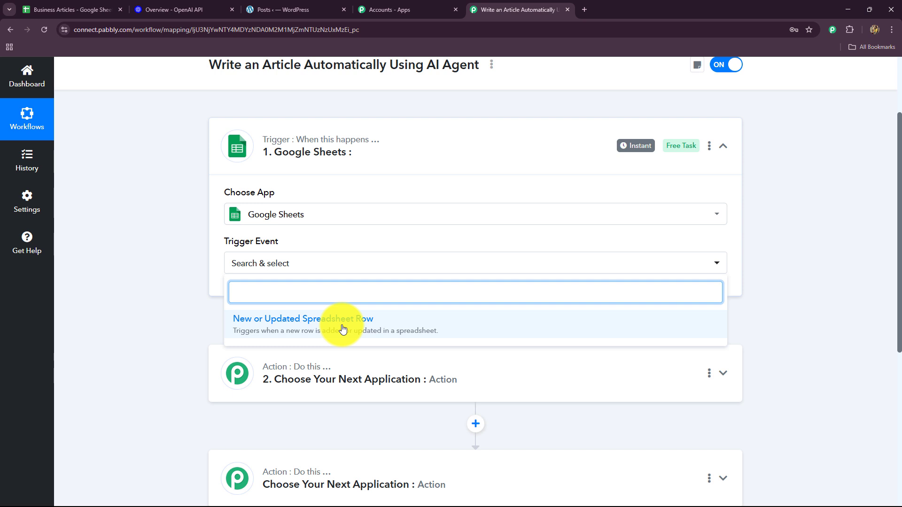
{"action": "left_click", "coordinate": [77, 9]}
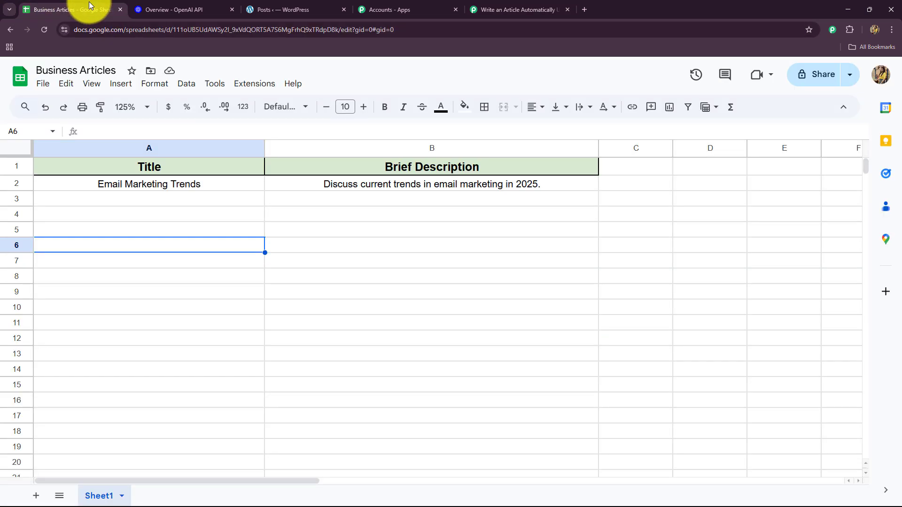
{"action": "left_click", "coordinate": [498, 10]}
{"action": "left_click", "coordinate": [316, 323]}
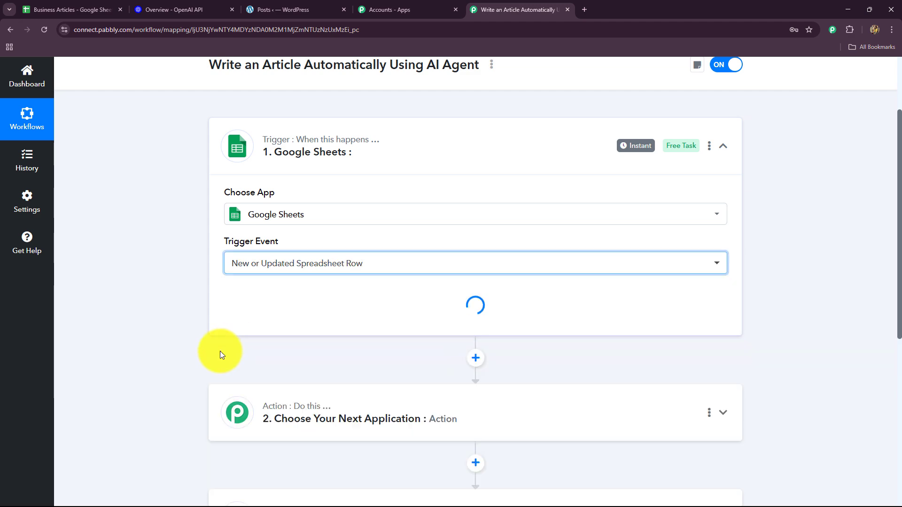
Step: Review the Google Sheets trigger's webhook setup instructions and copy the webhook URL
{"action": "scroll", "coordinate": [192, 331], "scroll_direction": "down", "scroll_amount": 4}
{"action": "scroll", "coordinate": [193, 331], "scroll_direction": "up", "scroll_amount": 4}
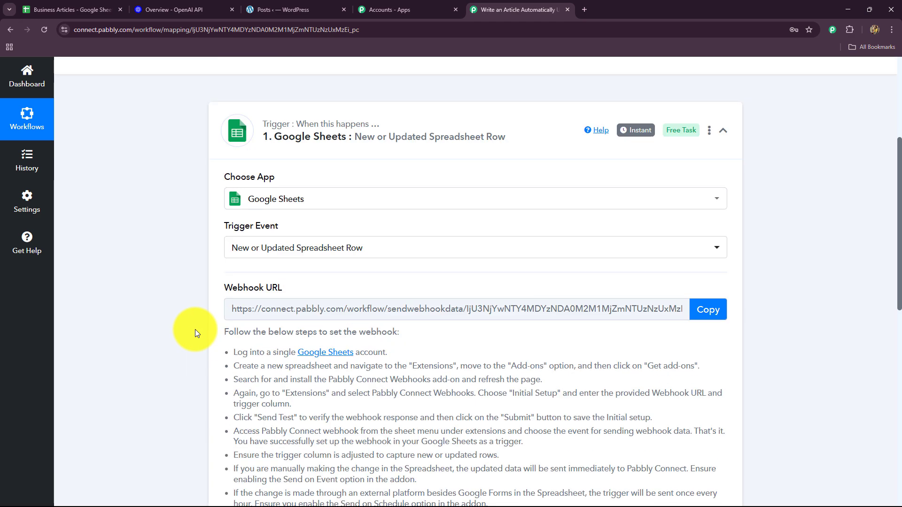
{"action": "scroll", "coordinate": [159, 217], "scroll_direction": "down", "scroll_amount": 2}
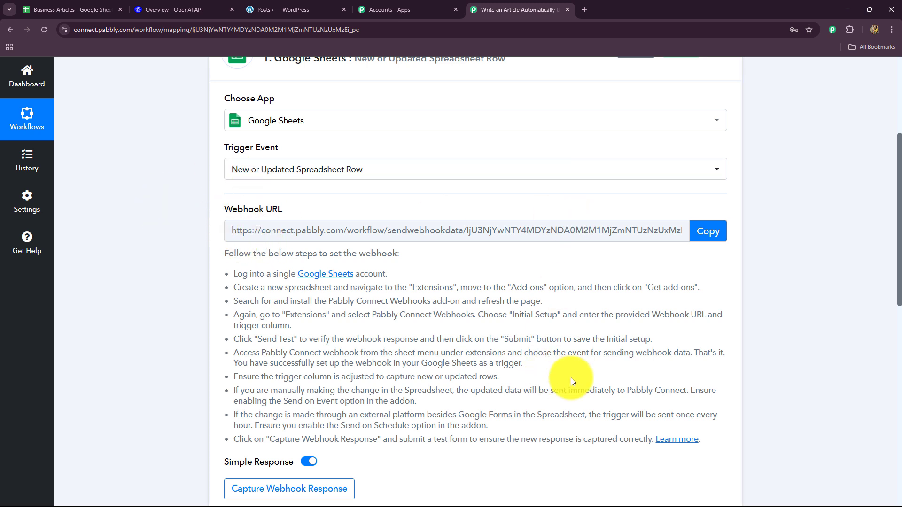
{"action": "left_click_drag", "start_coordinate": [665, 408], "coordinate": [237, 274]}
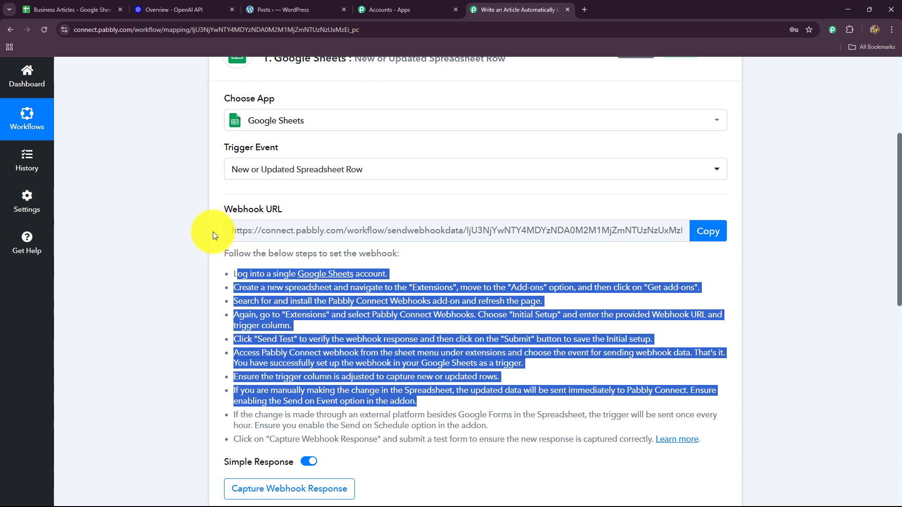
{"action": "left_click", "coordinate": [52, 10]}
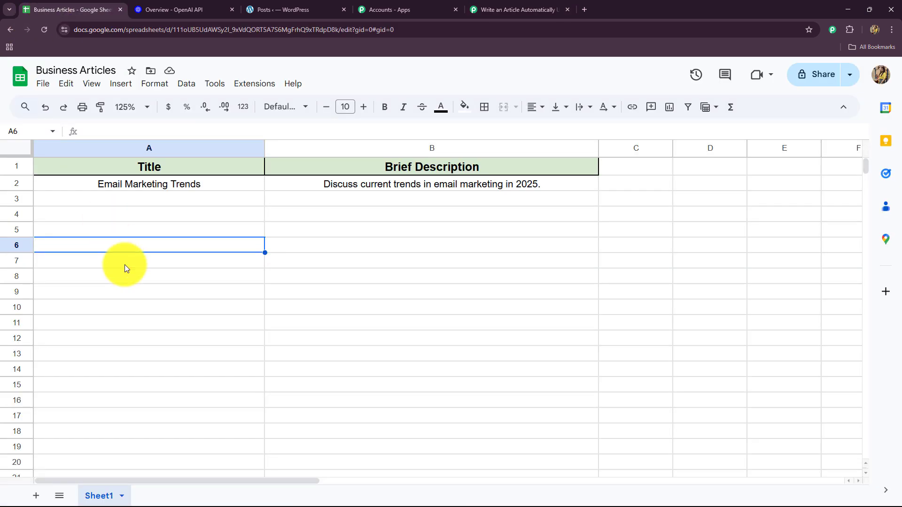
{"action": "left_click", "coordinate": [512, 9]}
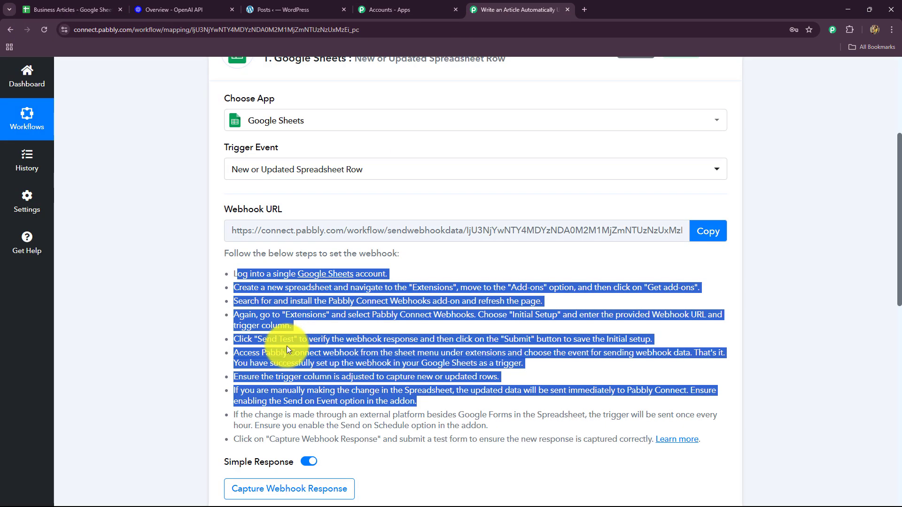
{"action": "left_click", "coordinate": [108, 287]}
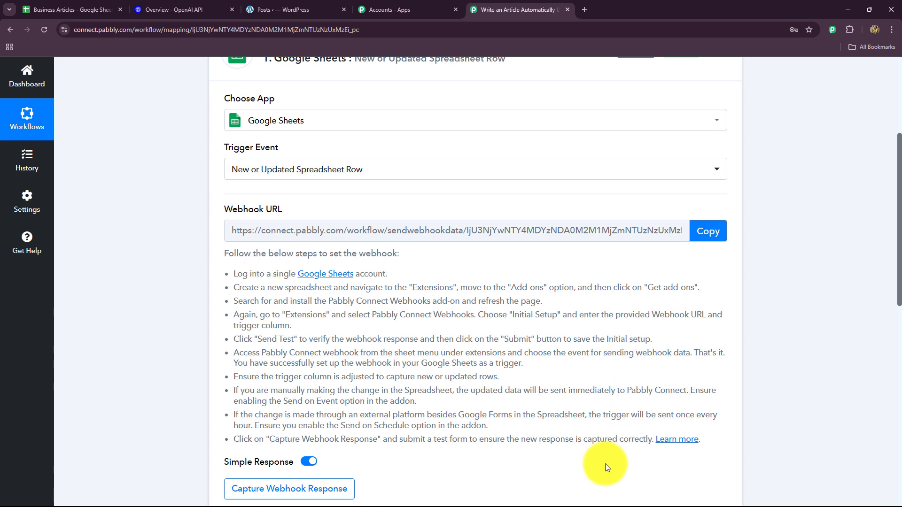
{"action": "left_click", "coordinate": [707, 231]}
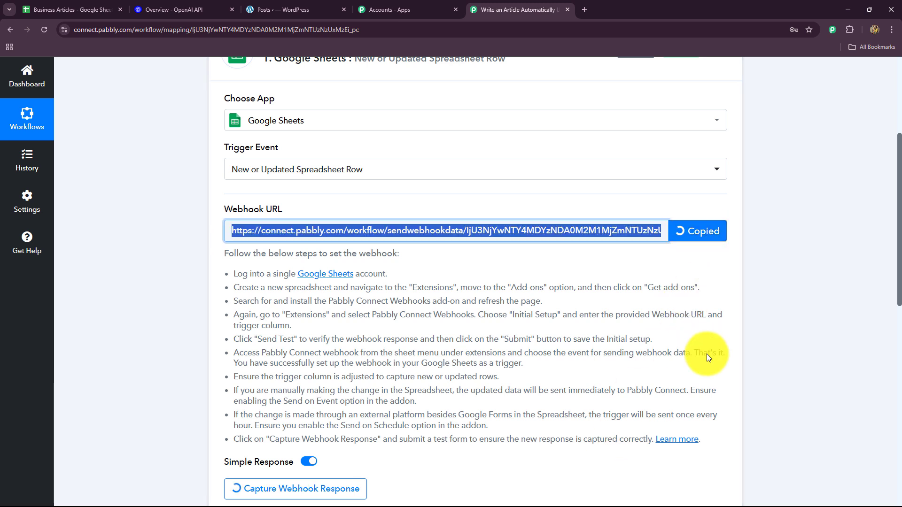
Step: In the Business Articles spreadsheet, search the Google Workspace Marketplace for the Pabbly Connect Webhooks add-on, then close the marketplace
{"action": "left_click", "coordinate": [51, 9]}
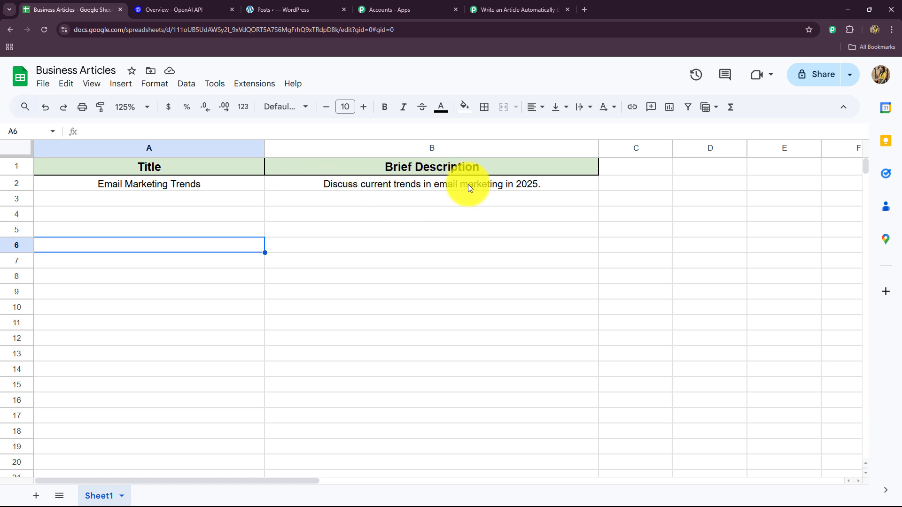
{"action": "left_click", "coordinate": [249, 82]}
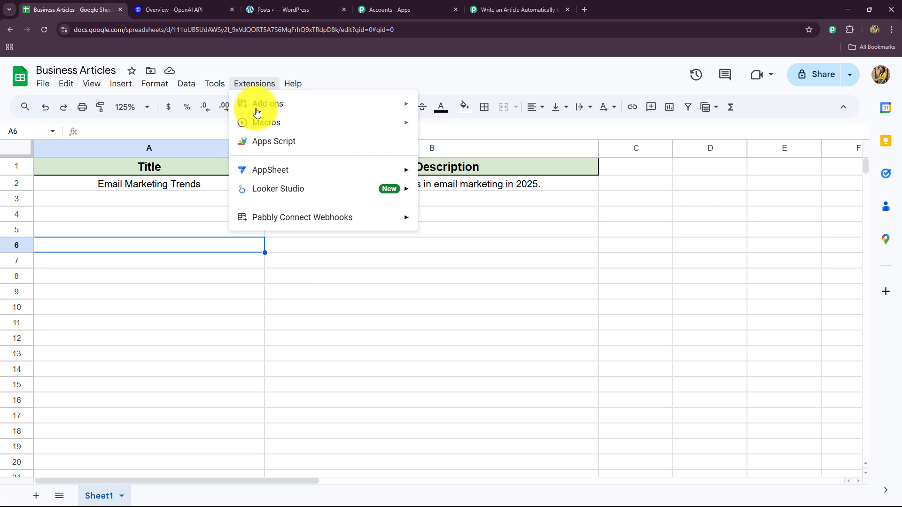
{"action": "mouse_move", "coordinate": [262, 108]}
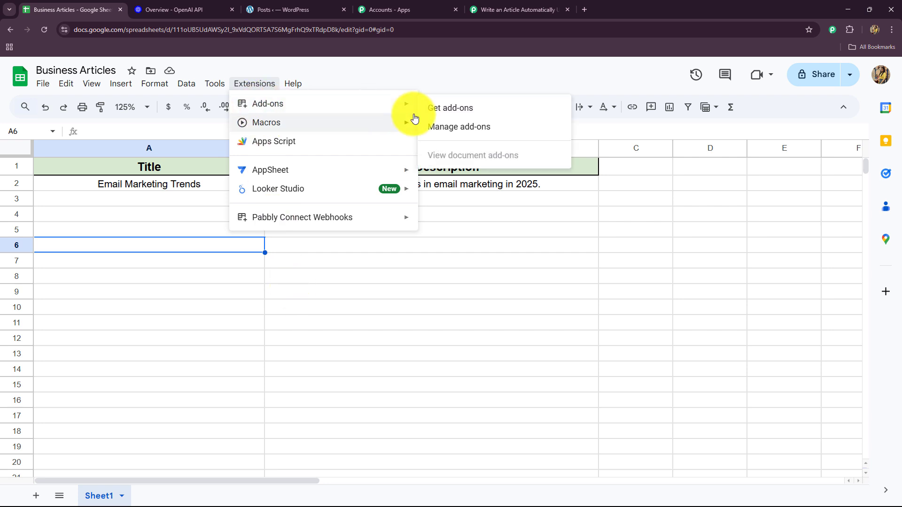
{"action": "left_click", "coordinate": [434, 110]}
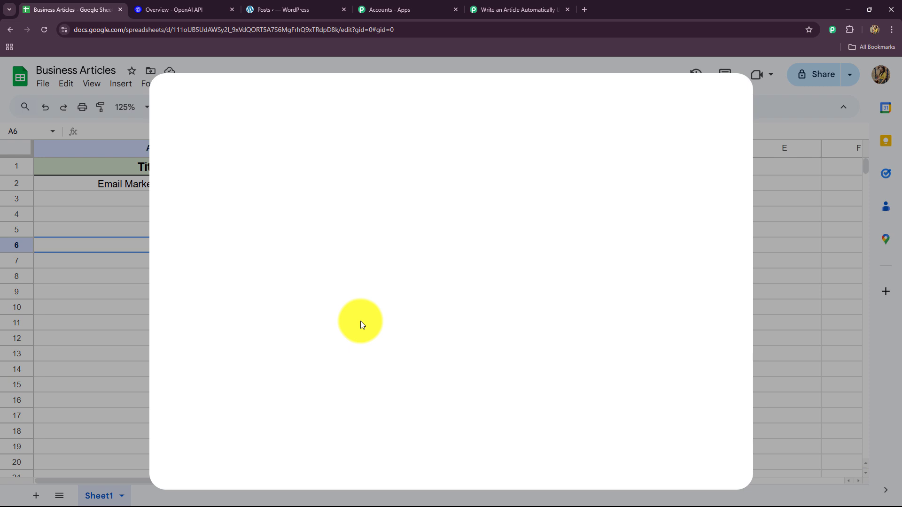
{"action": "left_click", "coordinate": [459, 102]}
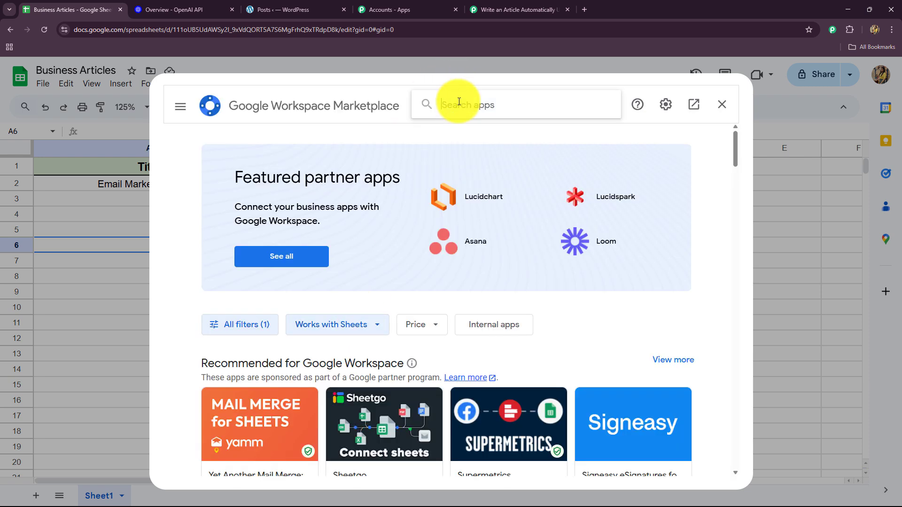
{"action": "type", "text": "Pa"}
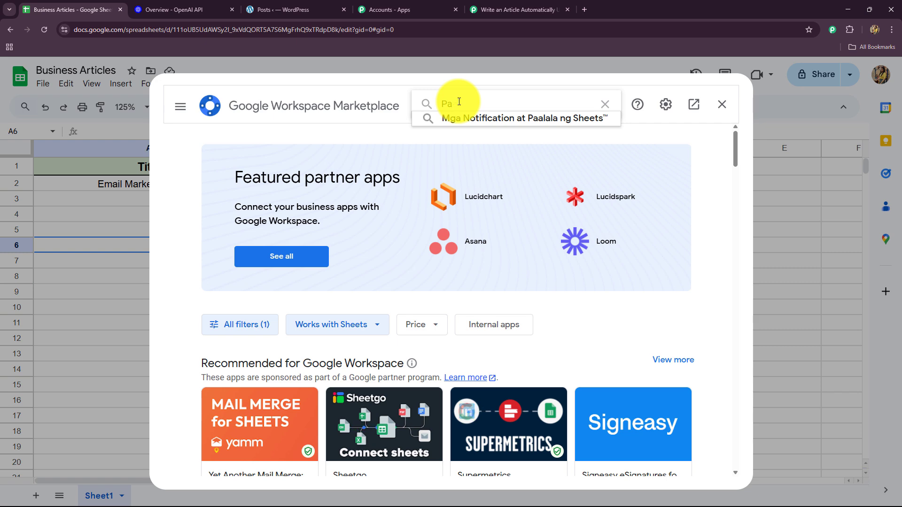
{"action": "type", "text": "bb"}
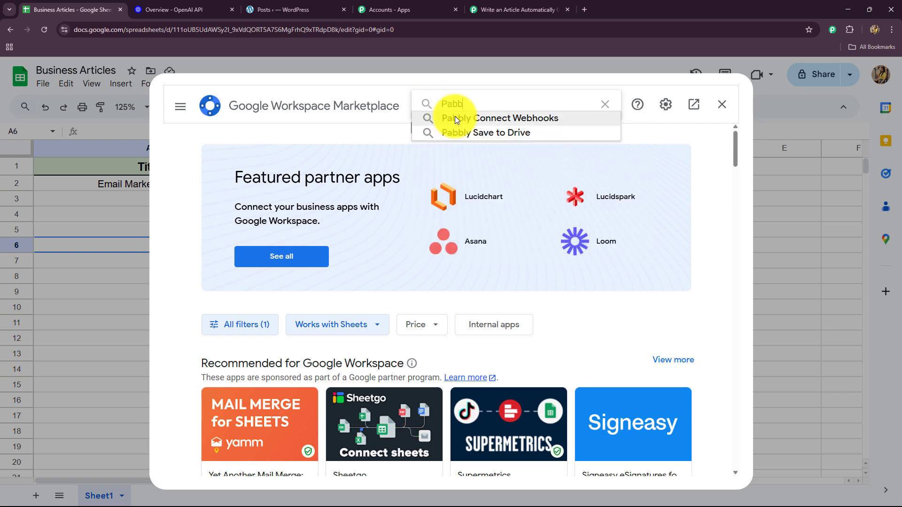
{"action": "left_click", "coordinate": [454, 118]}
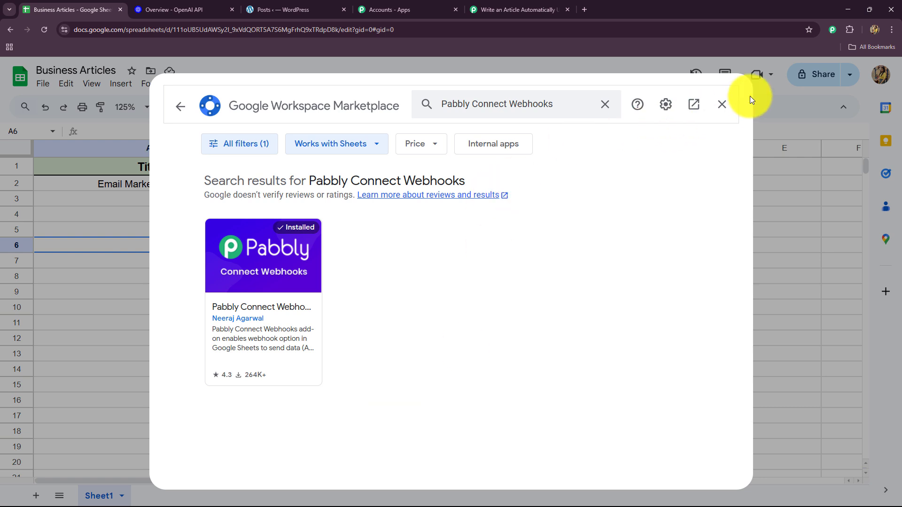
{"action": "left_click", "coordinate": [723, 104]}
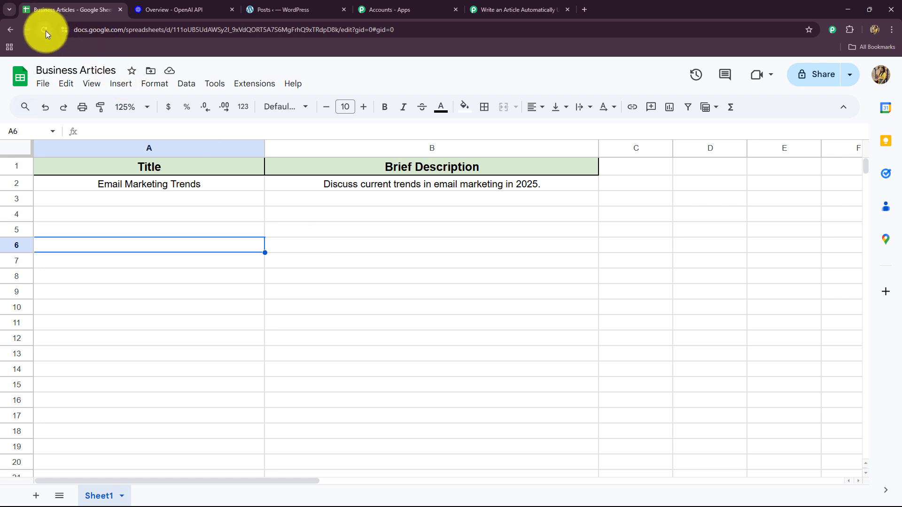
Step: Open the Pabbly Connect Webhooks initial setup for Sheet1 and paste the copied webhook URL
{"action": "left_click", "coordinate": [256, 85]}
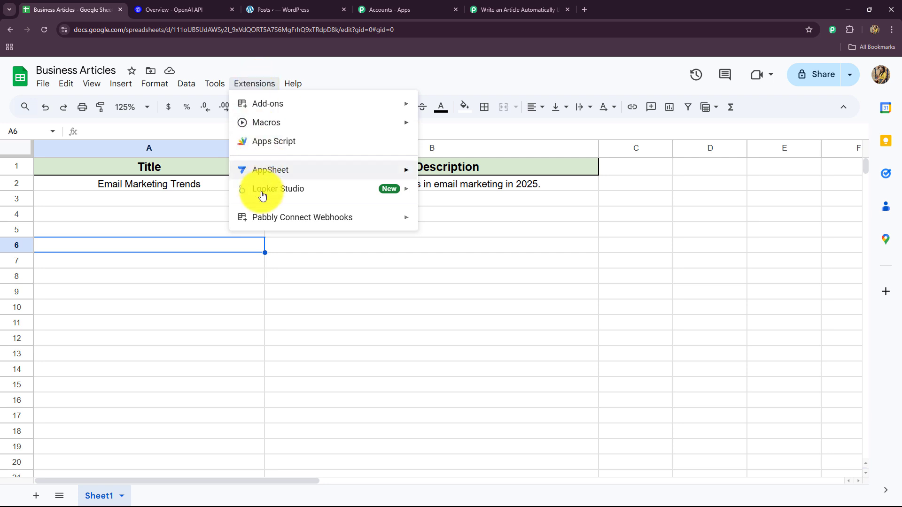
{"action": "mouse_move", "coordinate": [262, 218]}
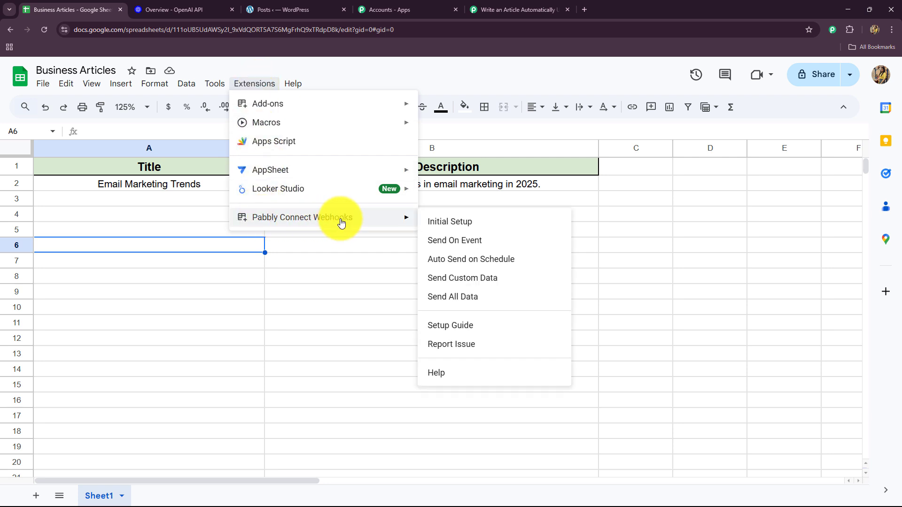
{"action": "left_click", "coordinate": [437, 225]}
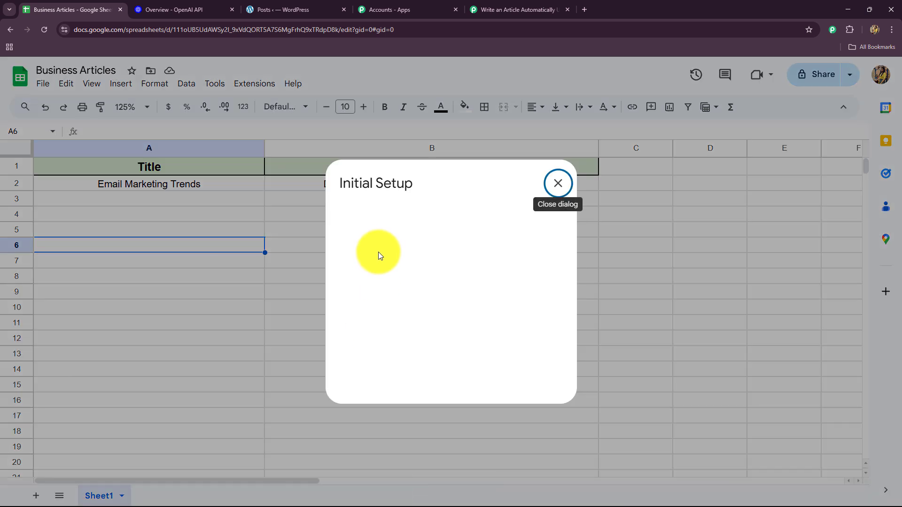
{"action": "left_click", "coordinate": [368, 275]}
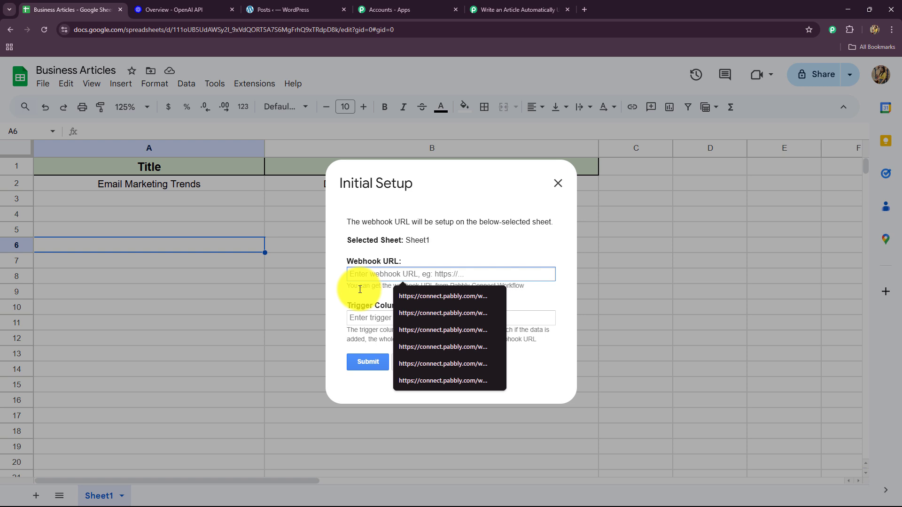
{"action": "key", "text": "ctrl+v"}
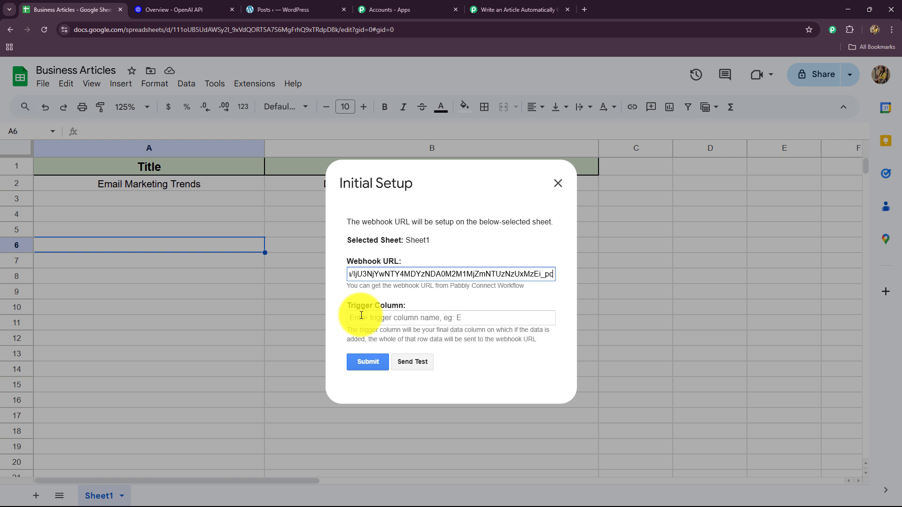
Step: Set the webhook's trigger column to B and send a test to Pabbly Connect
{"action": "type", "text": "B"}
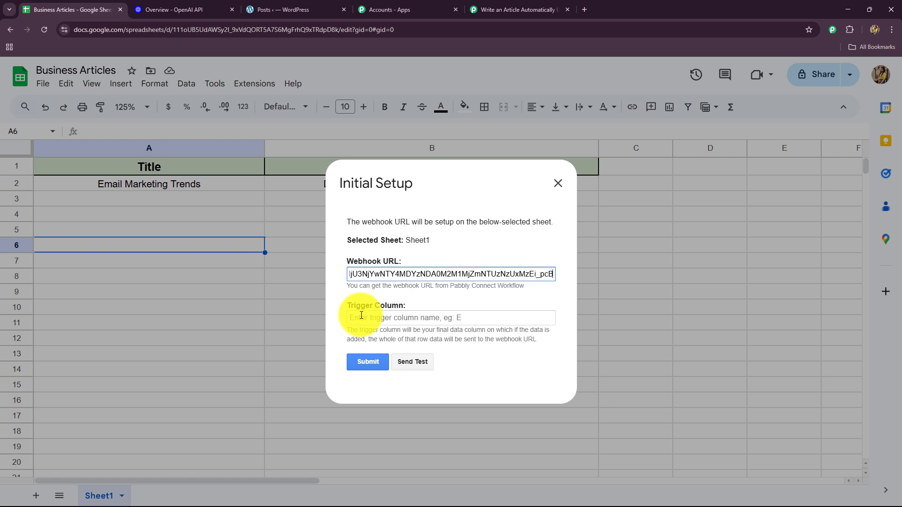
{"action": "left_click", "coordinate": [351, 319]}
{"action": "type", "text": "B"}
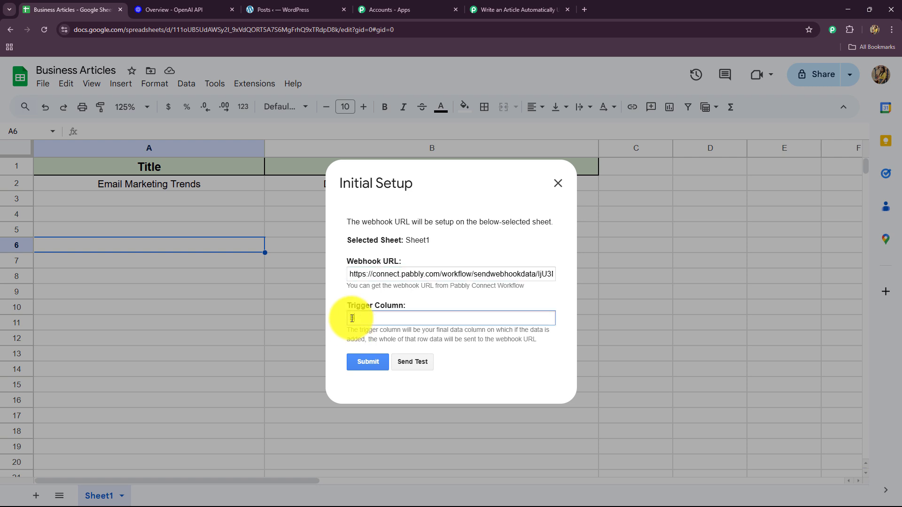
{"action": "left_click", "coordinate": [404, 361]}
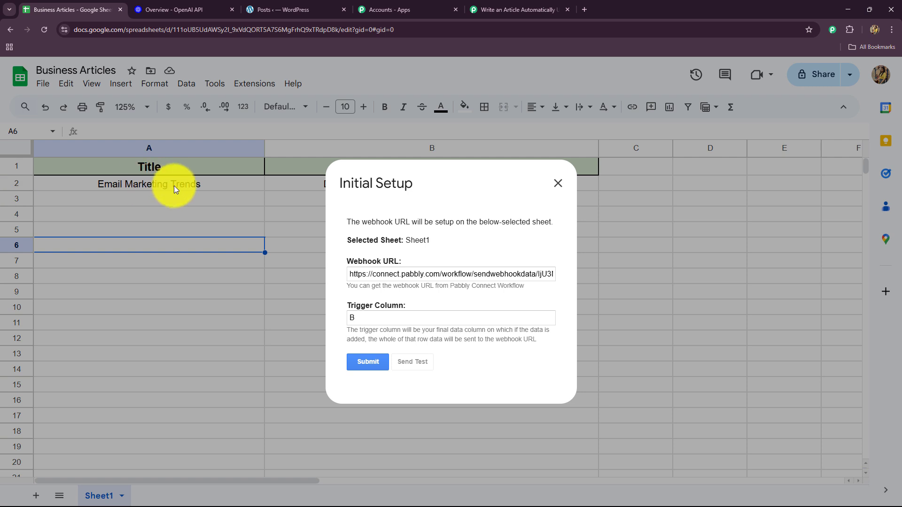
Step: Submit the webhook setup for Sheet1 with trigger column B and close the Initial Setup dialog
{"action": "scroll", "coordinate": [414, 302], "scroll_direction": "down", "scroll_amount": 1}
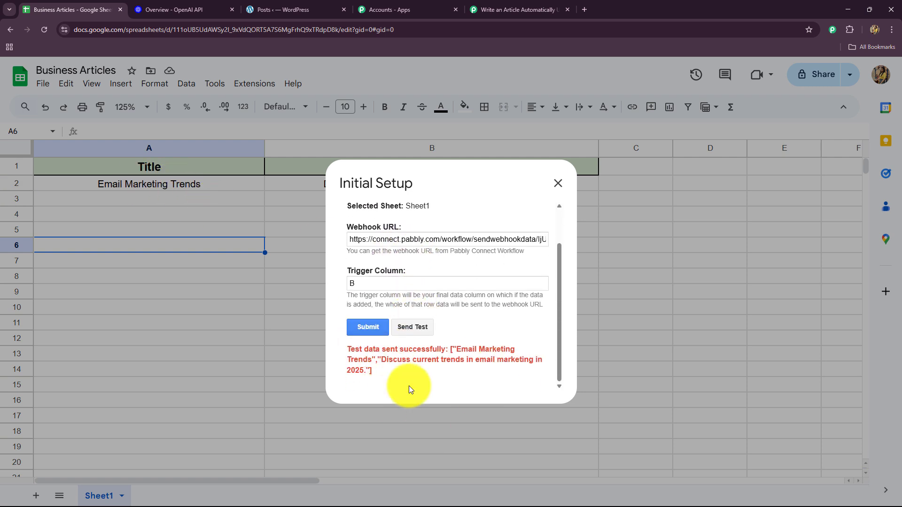
{"action": "left_click", "coordinate": [355, 325]}
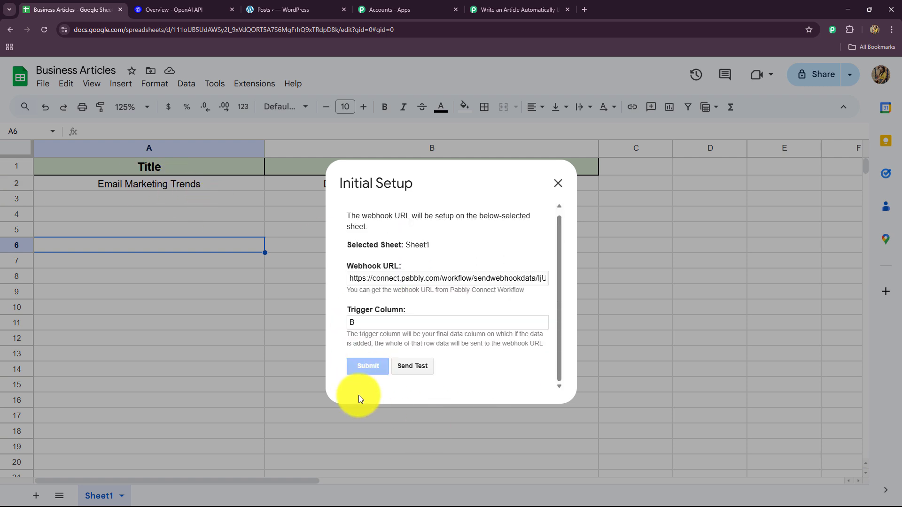
{"action": "scroll", "coordinate": [346, 312], "scroll_direction": "down", "scroll_amount": 1}
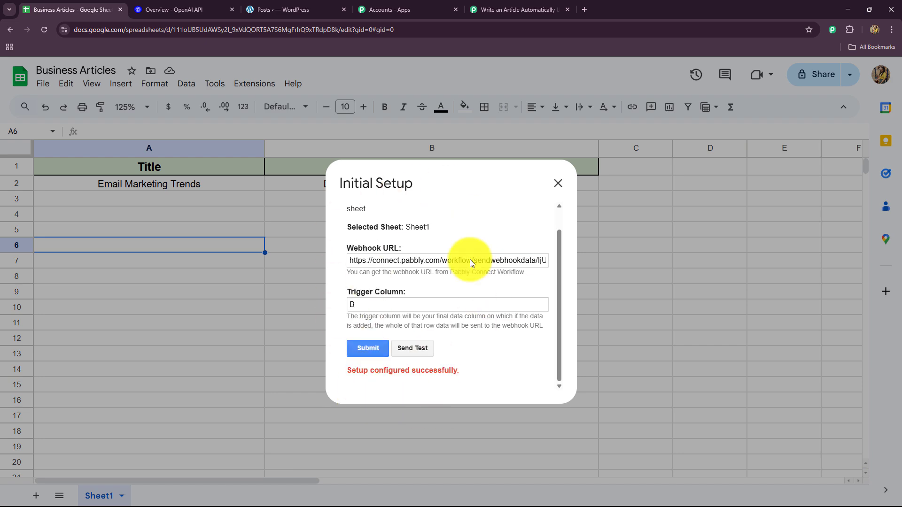
{"action": "left_click", "coordinate": [559, 183]}
Step: Switch to the Pabbly Connect workflow and review each field of the captured Google Sheets response, from TriggerColumn to Brief Description
{"action": "left_click", "coordinate": [512, 4]}
{"action": "scroll", "coordinate": [194, 265], "scroll_direction": "down", "scroll_amount": 4}
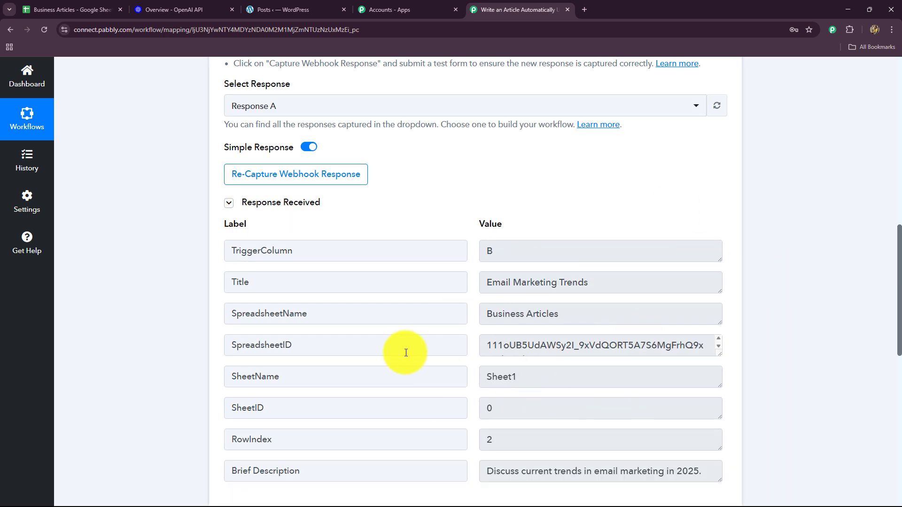
{"action": "scroll", "coordinate": [728, 240], "scroll_direction": "down", "scroll_amount": 2}
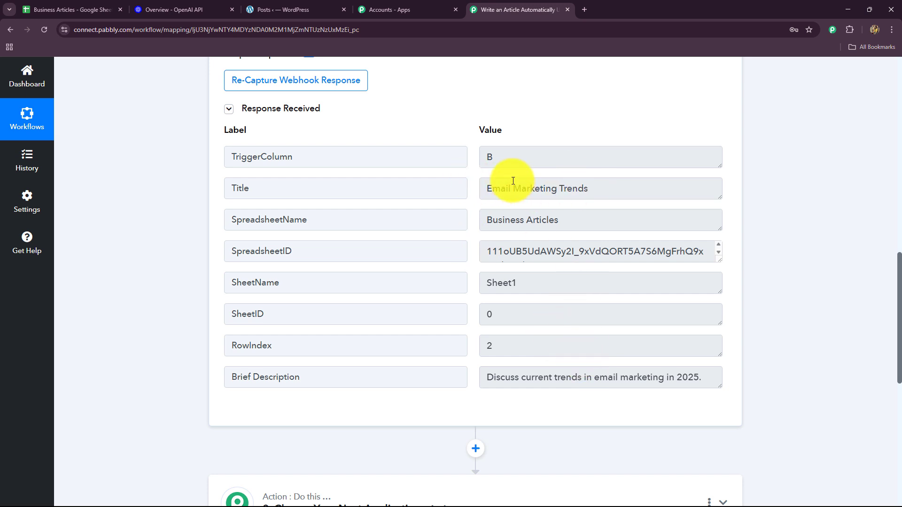
{"action": "double_click", "coordinate": [490, 157]}
{"action": "left_click", "coordinate": [602, 190]}
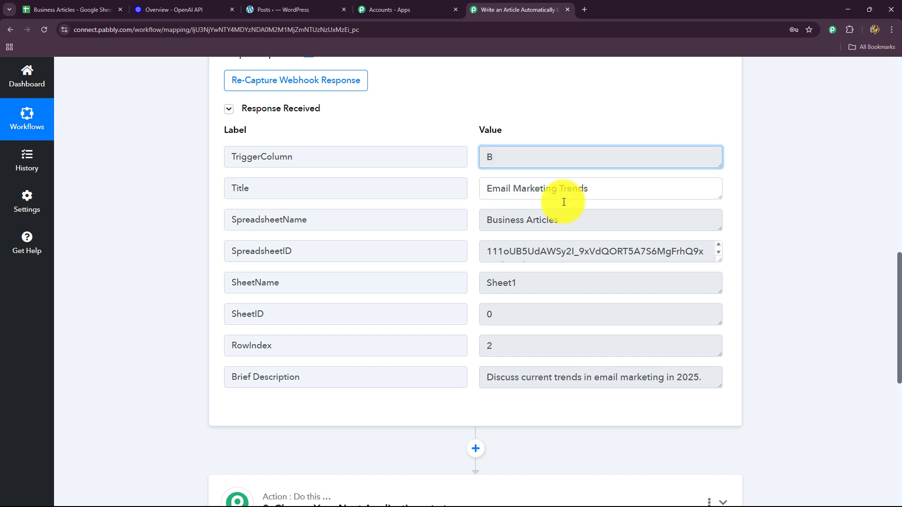
{"action": "left_click", "coordinate": [595, 224]}
{"action": "left_click", "coordinate": [694, 244]}
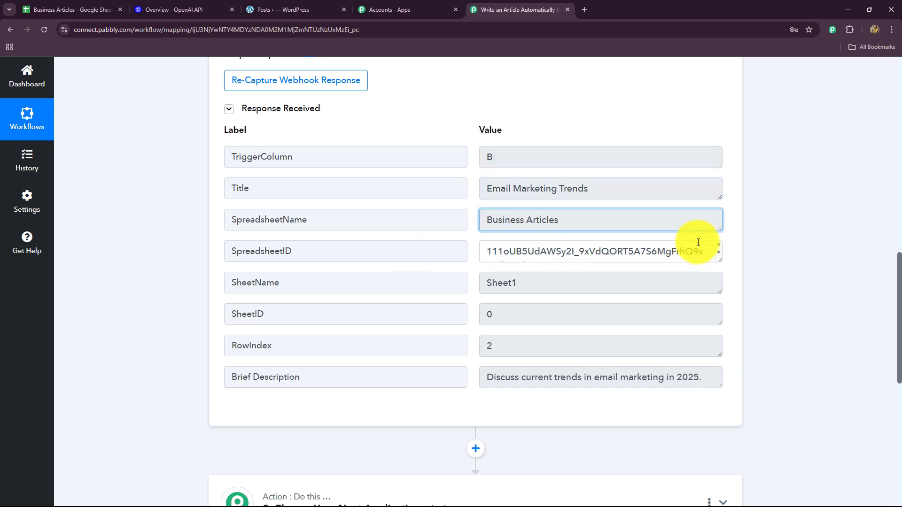
{"action": "left_click", "coordinate": [570, 282]}
{"action": "left_click", "coordinate": [522, 321]}
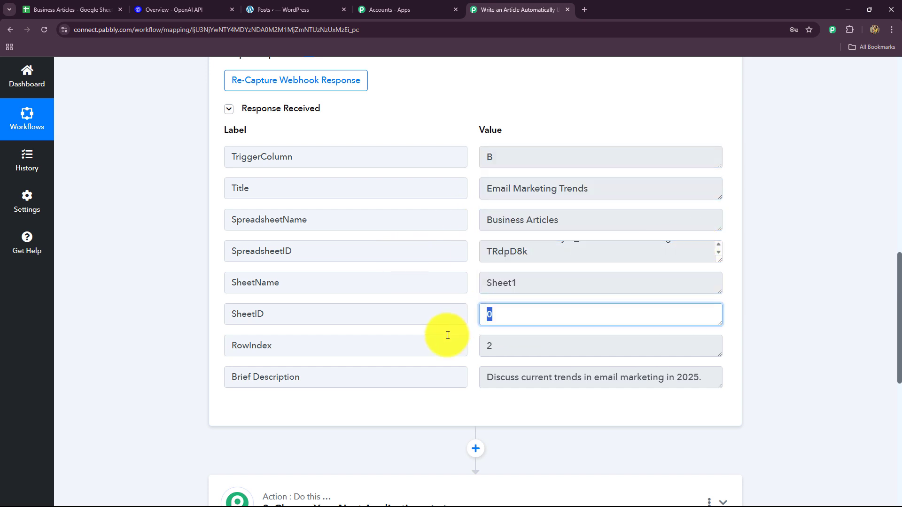
{"action": "left_click", "coordinate": [495, 343]}
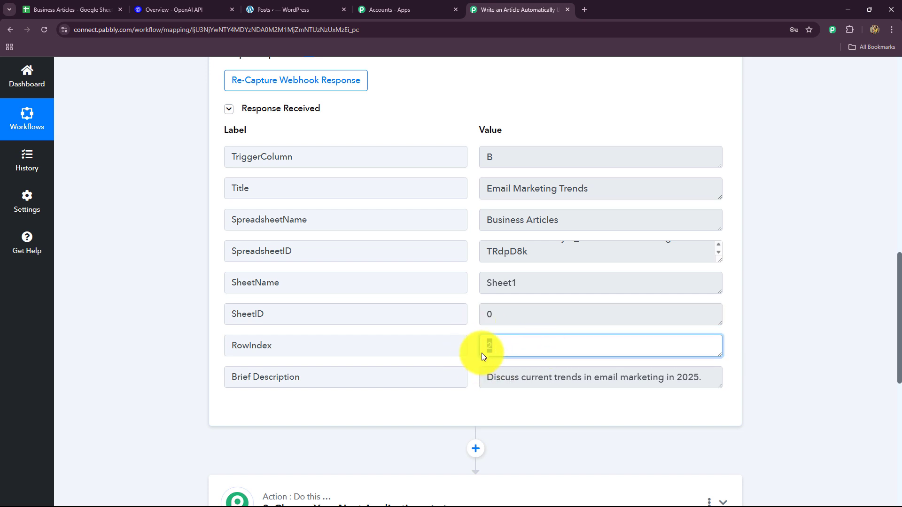
{"action": "left_click", "coordinate": [494, 377]}
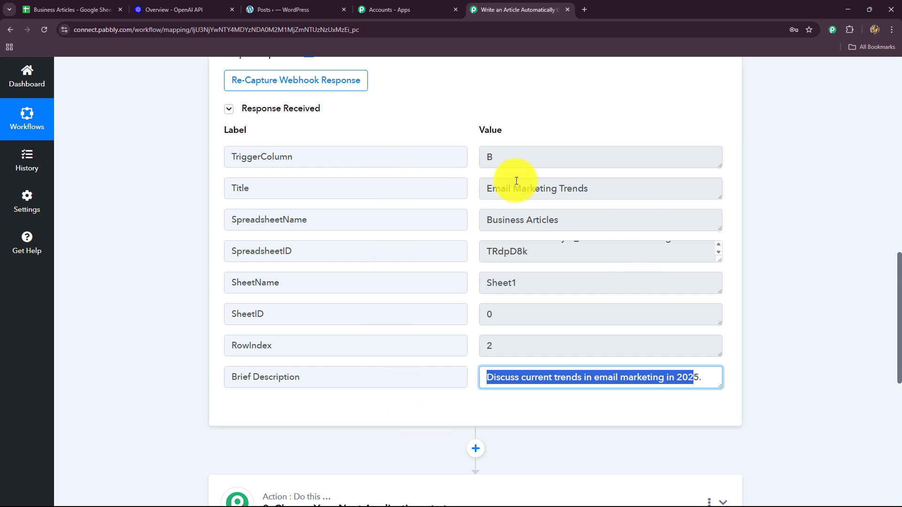
Step: Set the second step's app to OpenAI (ChatGPT, DALL-E, Whisper) with the ChatGPT action event, and open its account connection setup
{"action": "scroll", "coordinate": [803, 278], "scroll_direction": "down", "scroll_amount": 8}
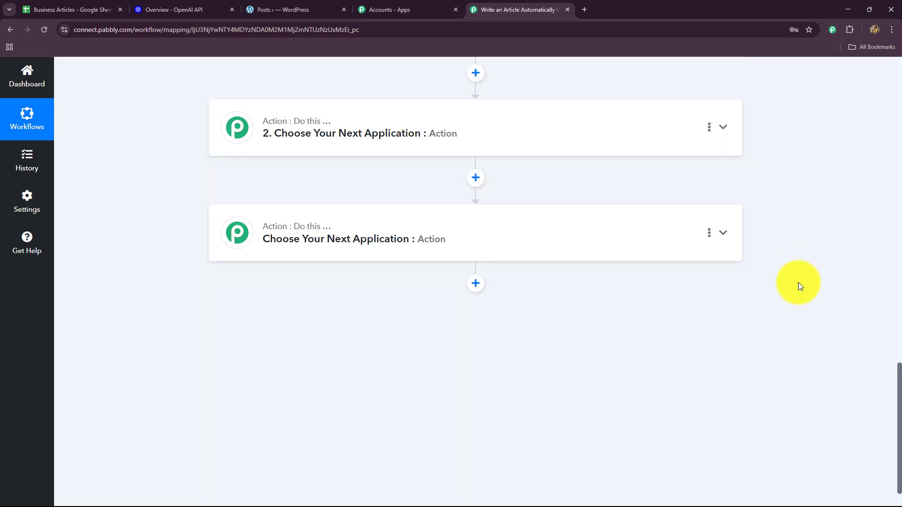
{"action": "scroll", "coordinate": [394, 336], "scroll_direction": "up", "scroll_amount": 2}
{"action": "scroll", "coordinate": [394, 333], "scroll_direction": "up", "scroll_amount": 2}
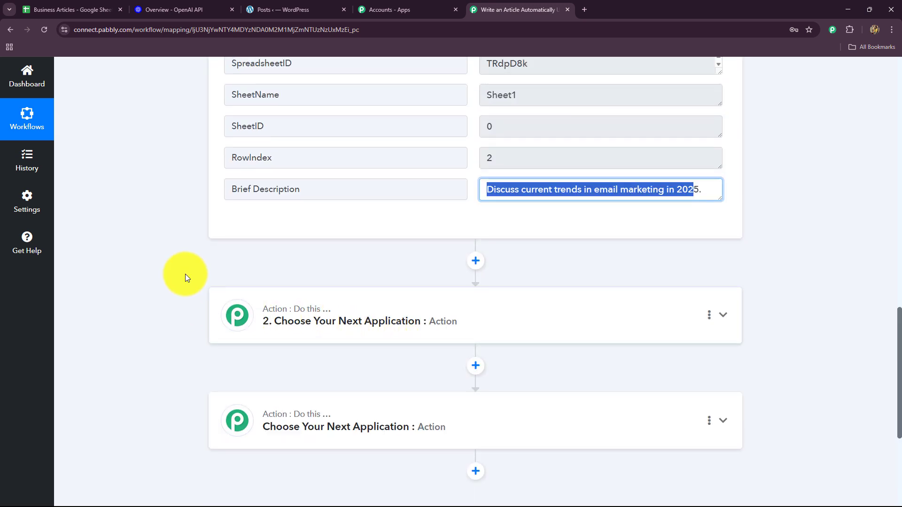
{"action": "left_click", "coordinate": [294, 332]}
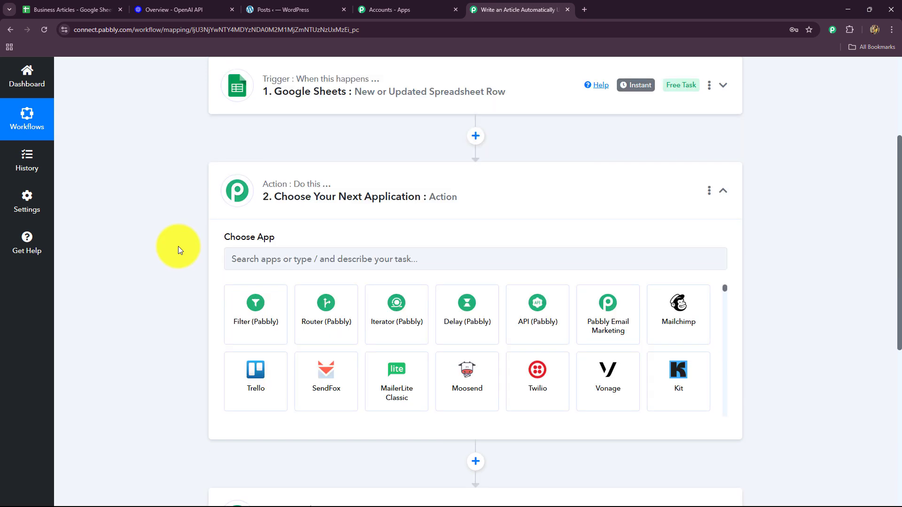
{"action": "left_click", "coordinate": [301, 262]}
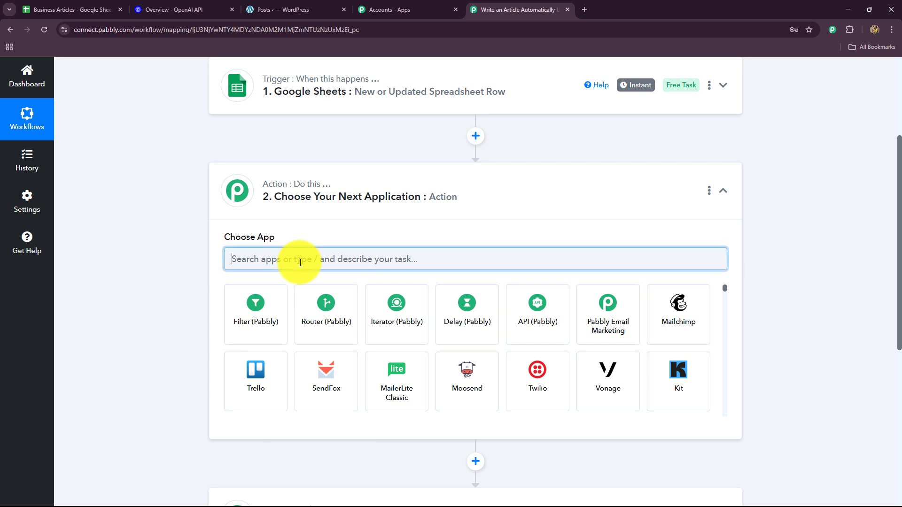
{"action": "type", "text": "Op"}
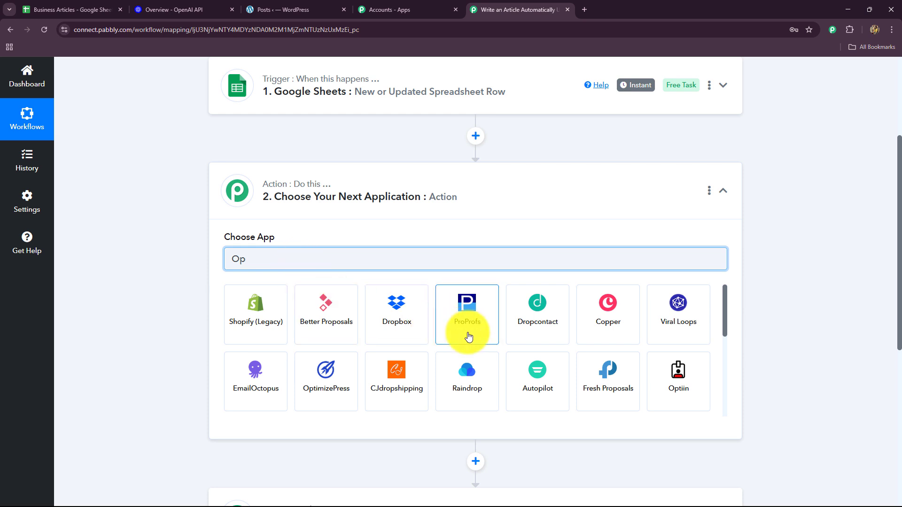
{"action": "type", "text": "e"}
{"action": "left_click", "coordinate": [350, 333]}
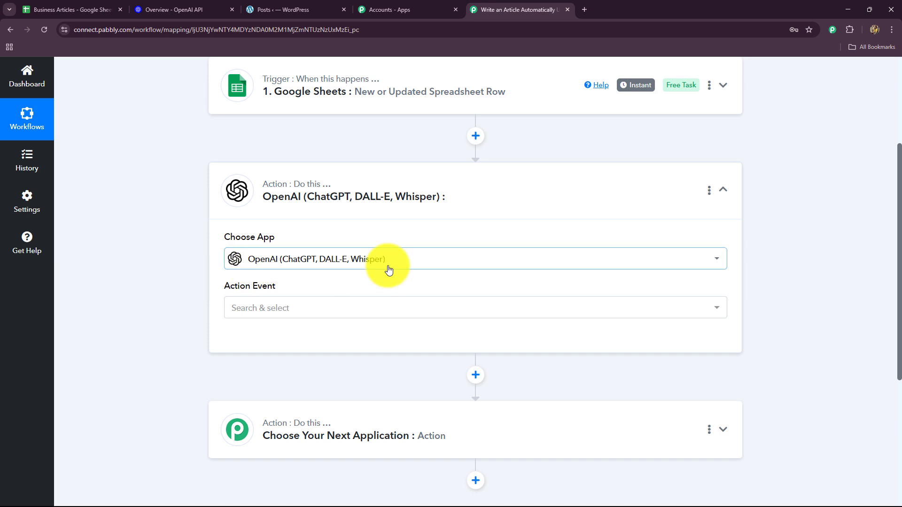
{"action": "left_click", "coordinate": [266, 310]}
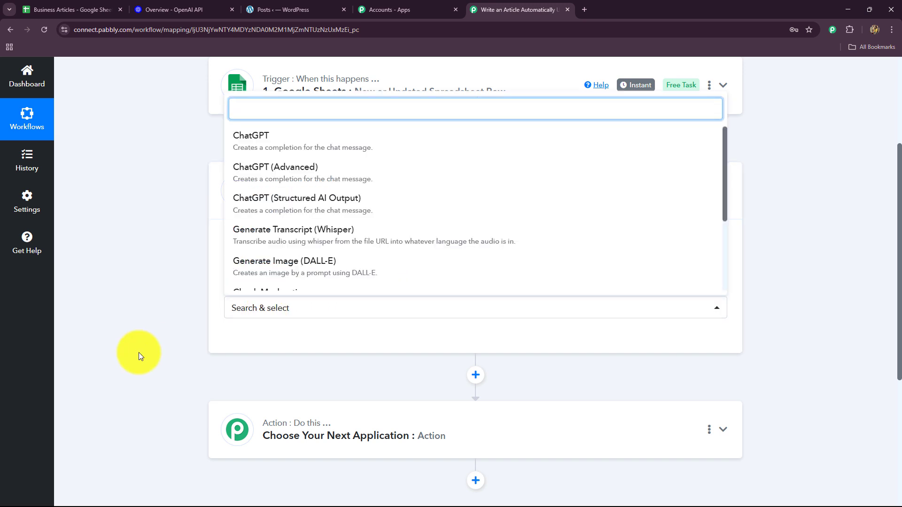
{"action": "left_click", "coordinate": [254, 136]}
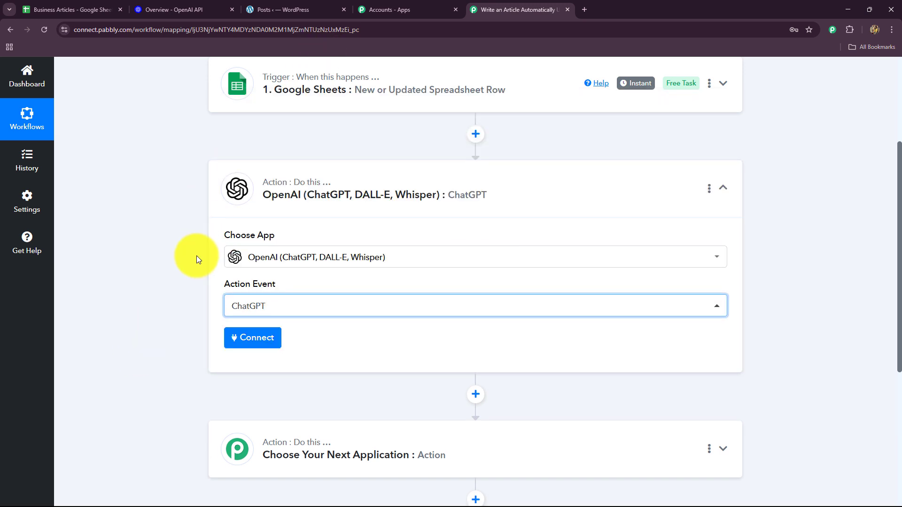
{"action": "scroll", "coordinate": [197, 255], "scroll_direction": "down", "scroll_amount": 2}
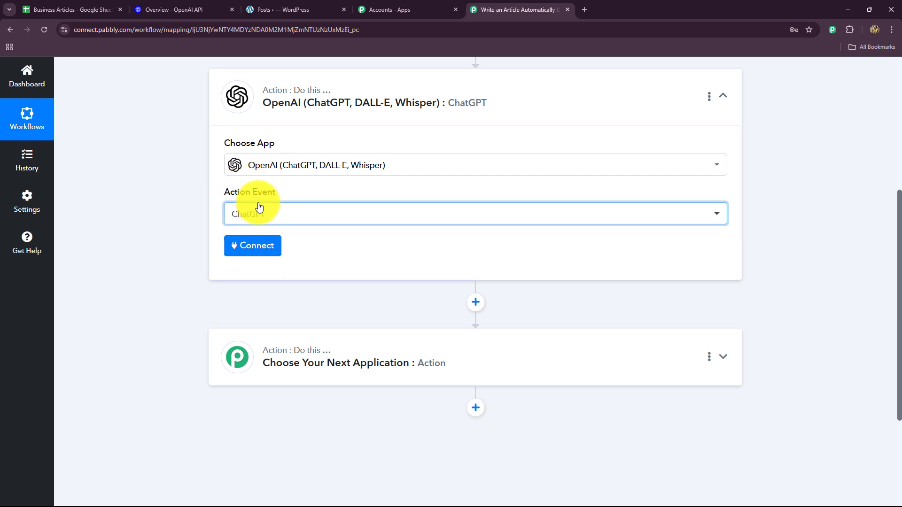
{"action": "left_click", "coordinate": [249, 252]}
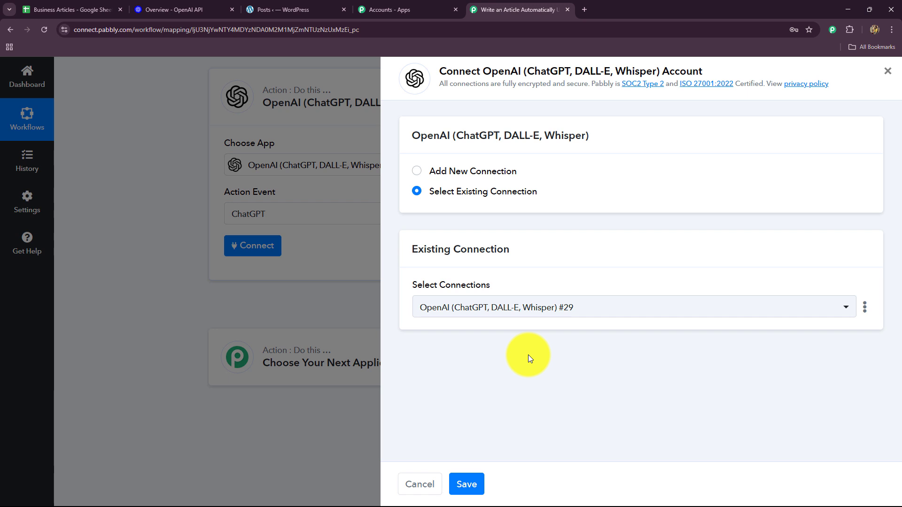
{"action": "left_click", "coordinate": [166, 9]}
{"action": "left_click", "coordinate": [531, 10]}
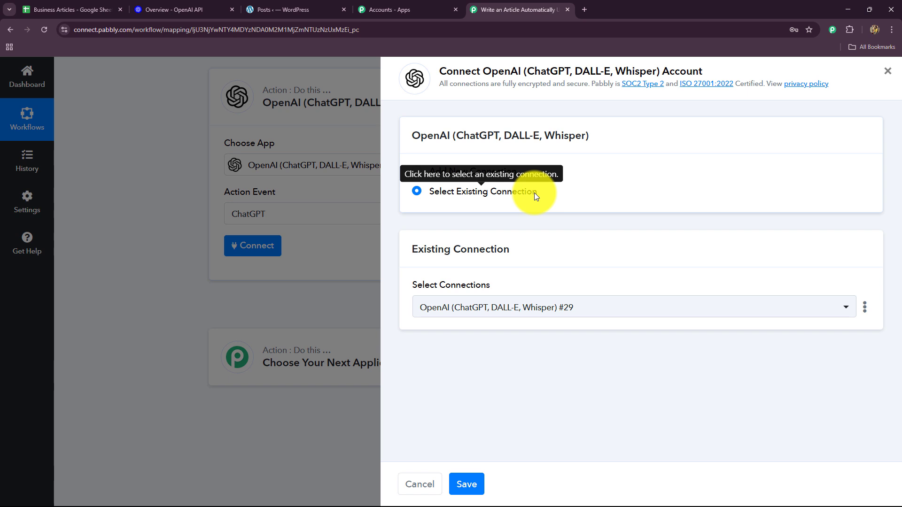
{"action": "left_click", "coordinate": [417, 172]}
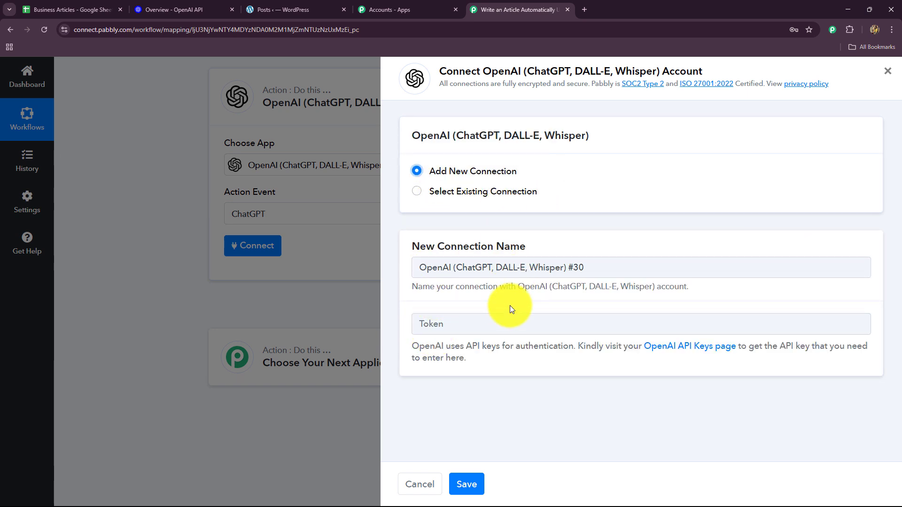
{"action": "left_click", "coordinate": [491, 325]}
{"action": "left_click", "coordinate": [636, 362]}
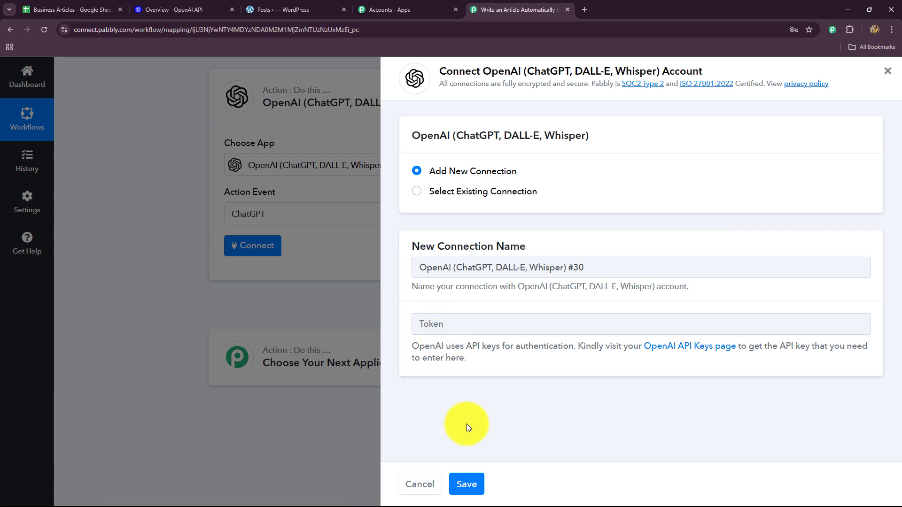
Step: Select the existing connection OpenAI (ChatGPT, DALL-E, Whisper) #29 for the ChatGPT action and save it
{"action": "left_click", "coordinate": [415, 194]}
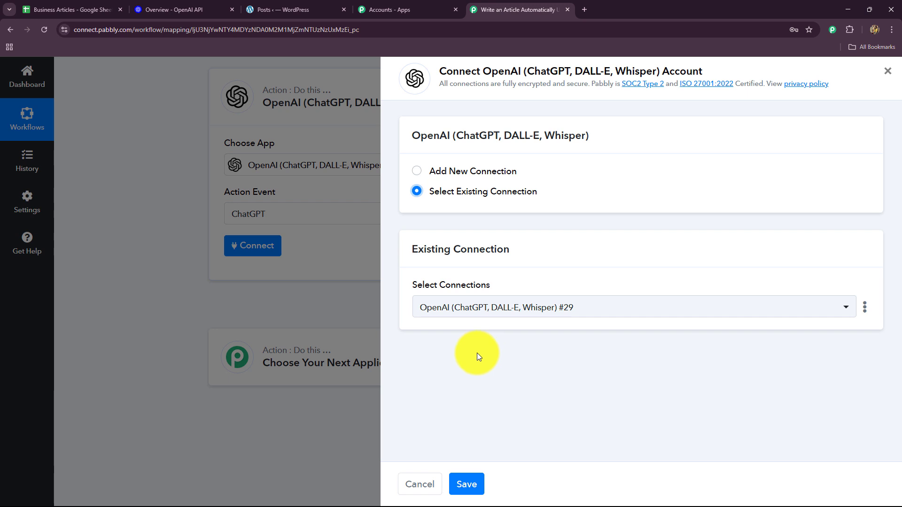
{"action": "left_click", "coordinate": [466, 484]}
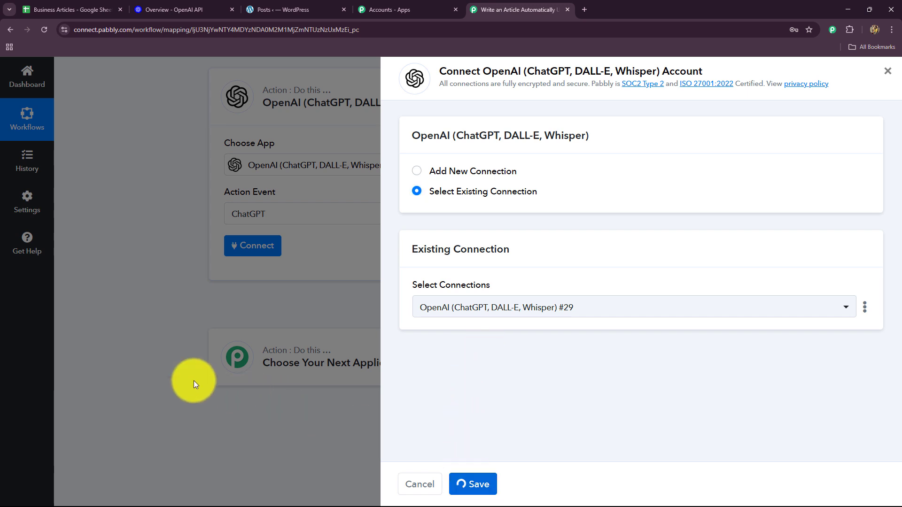
Step: Look through the available AI models for the ChatGPT action and set the model to gpt-4o-mini
{"action": "scroll", "coordinate": [108, 357], "scroll_direction": "down", "scroll_amount": 3}
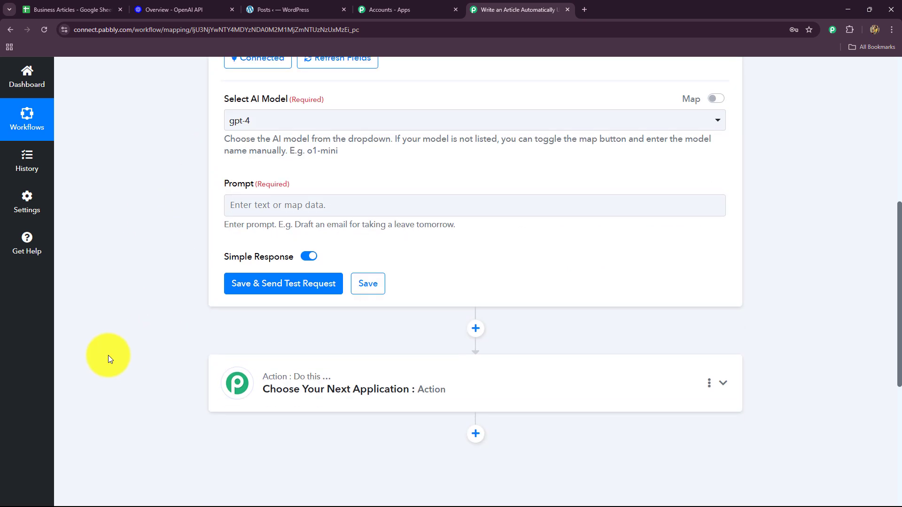
{"action": "scroll", "coordinate": [108, 359], "scroll_direction": "up", "scroll_amount": 1}
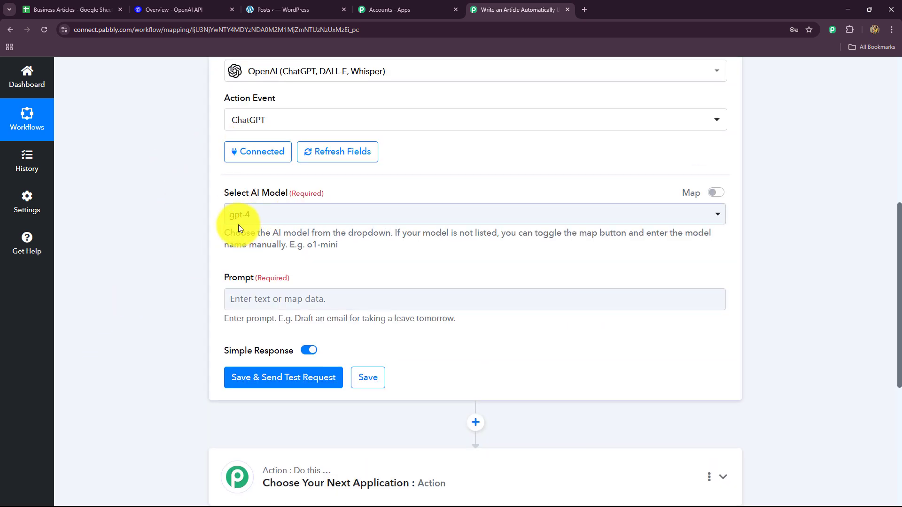
{"action": "left_click", "coordinate": [268, 214]}
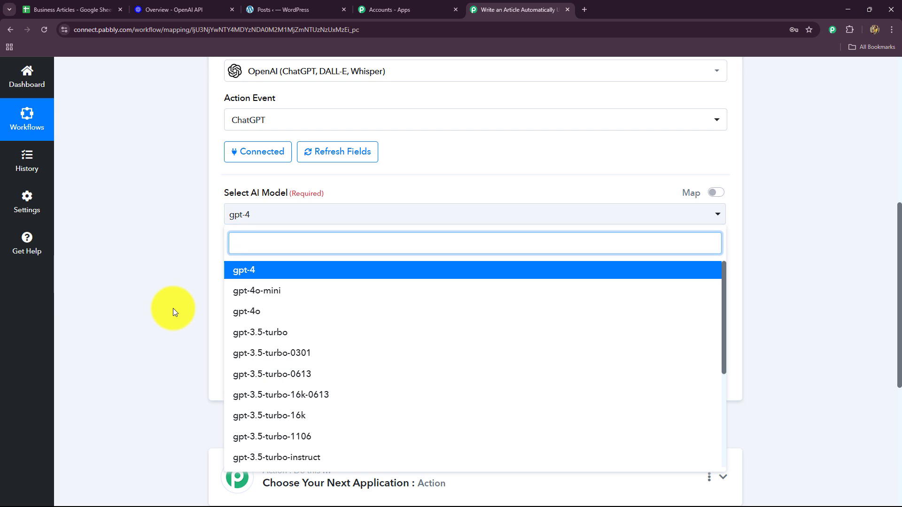
{"action": "scroll", "coordinate": [268, 397], "scroll_direction": "down", "scroll_amount": 3}
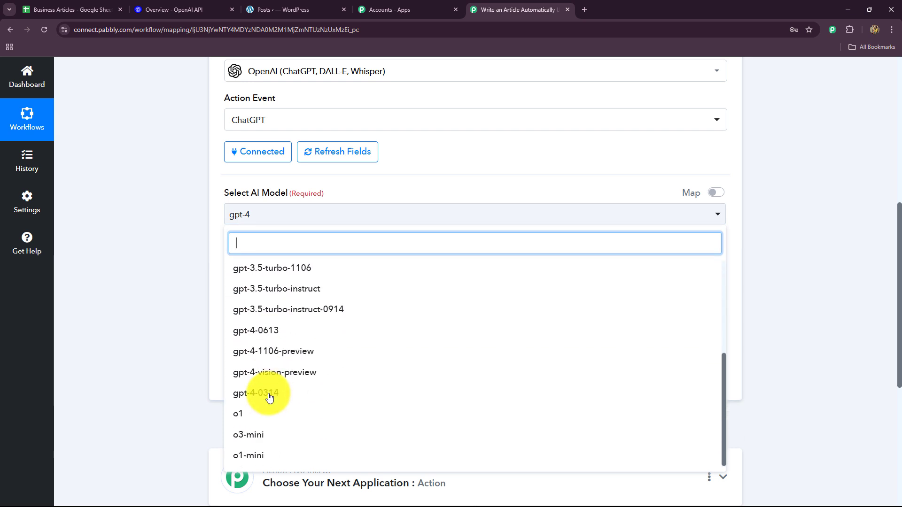
{"action": "scroll", "coordinate": [268, 396], "scroll_direction": "up", "scroll_amount": 3}
{"action": "left_click", "coordinate": [243, 271]}
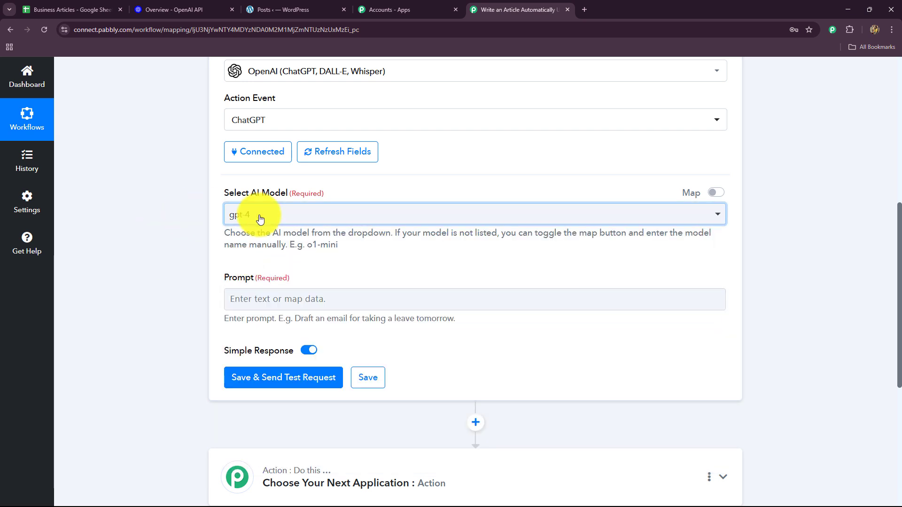
{"action": "left_click", "coordinate": [262, 215]}
{"action": "left_click", "coordinate": [246, 291]}
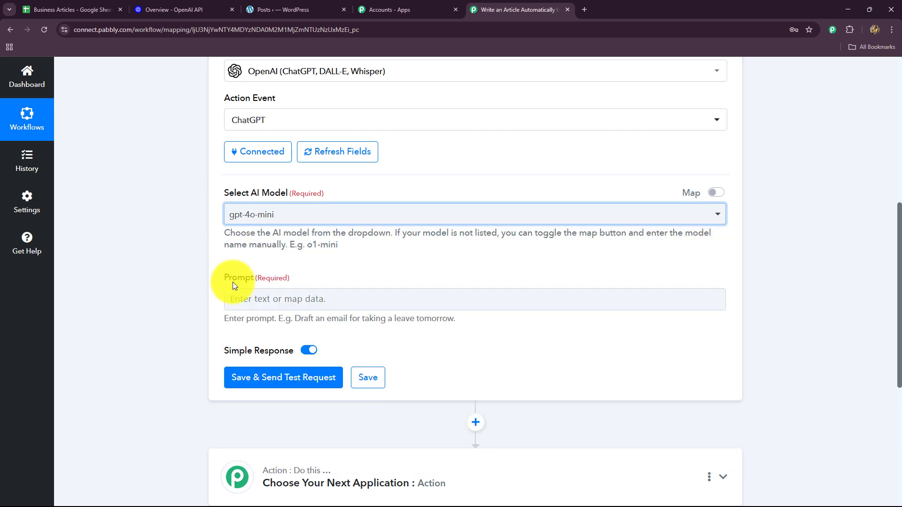
Step: Enter a prompt for a detailed, informative, and SEO-friendly blog article on "{{Topic}}" based on {{Brief Description}}, with a proper introduction, subheadings, and conclusion
{"action": "scroll", "coordinate": [154, 286], "scroll_direction": "down", "scroll_amount": 2}
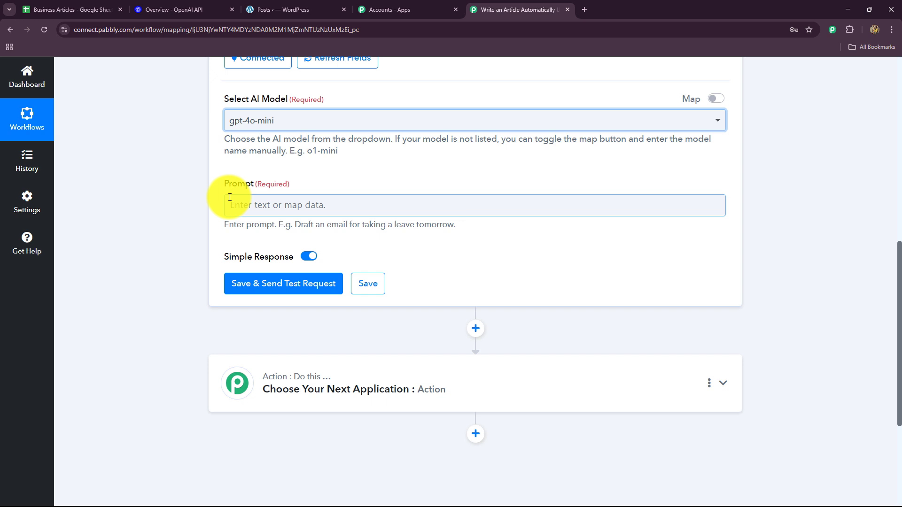
{"action": "left_click", "coordinate": [246, 202]}
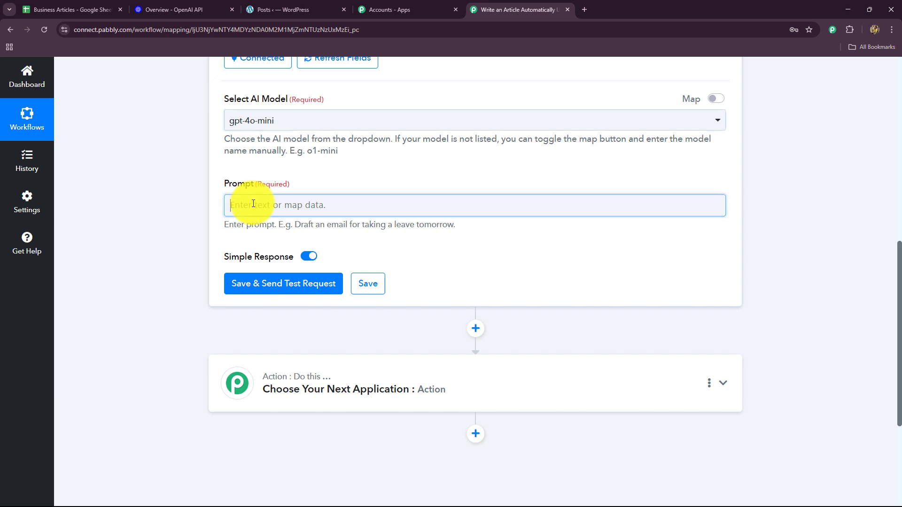
{"action": "type", "text": "Write a detailed, informative, and SEO-friendly blog article on the topic \"{{Topic}}\" based on the following description: {{Brief Description}}. Include a proper introduction, subheadings, and conclusion."}
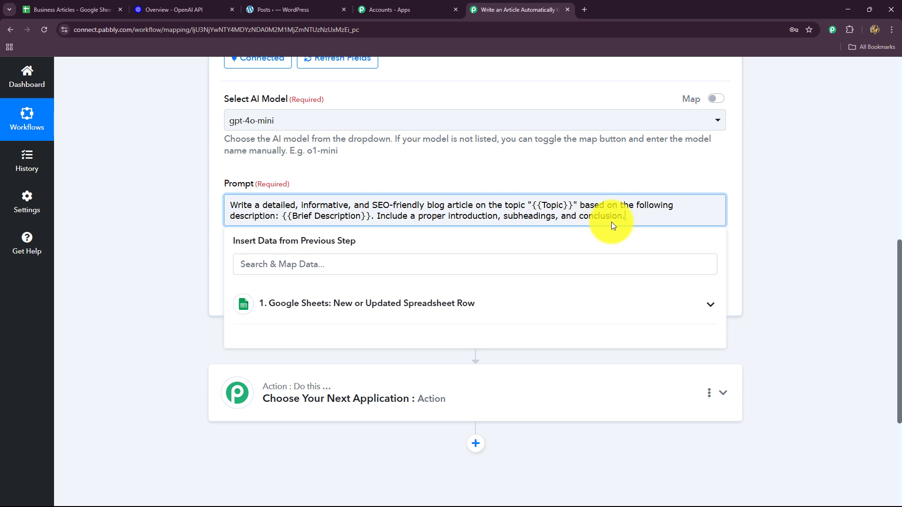
{"action": "left_click", "coordinate": [151, 248]}
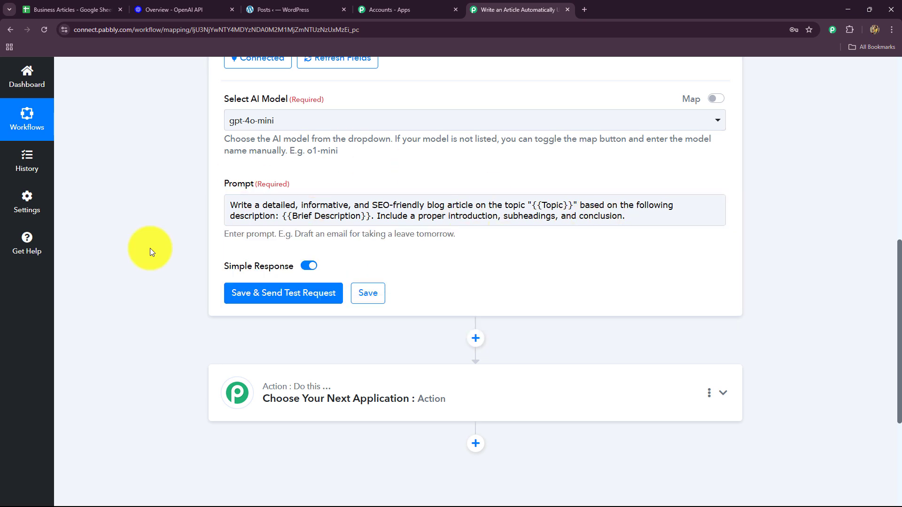
Step: Replace the {{Topic}} placeholder in the ChatGPT prompt with the mapped Title from the Google Sheets step
{"action": "left_click_drag", "start_coordinate": [574, 205], "coordinate": [531, 206]}
{"action": "key", "text": "BackSpace"}
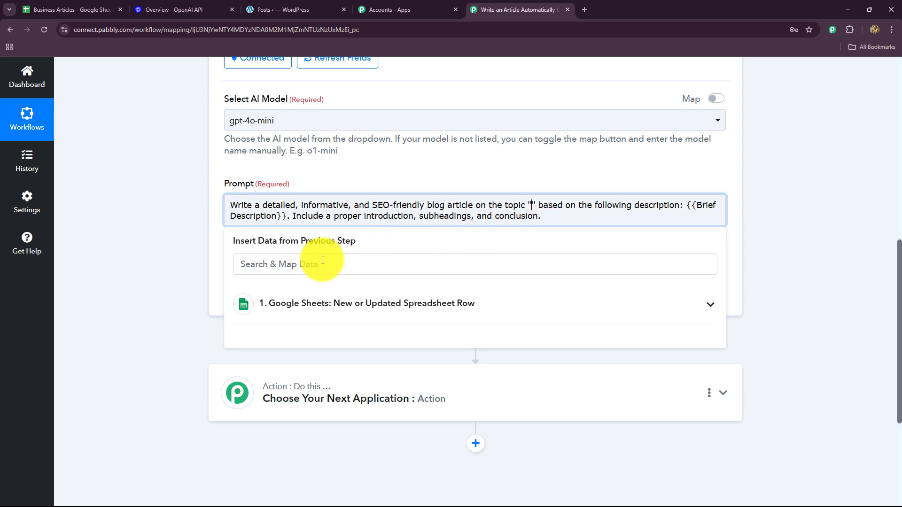
{"action": "left_click", "coordinate": [325, 311]}
{"action": "scroll", "coordinate": [151, 260], "scroll_direction": "down", "scroll_amount": 2}
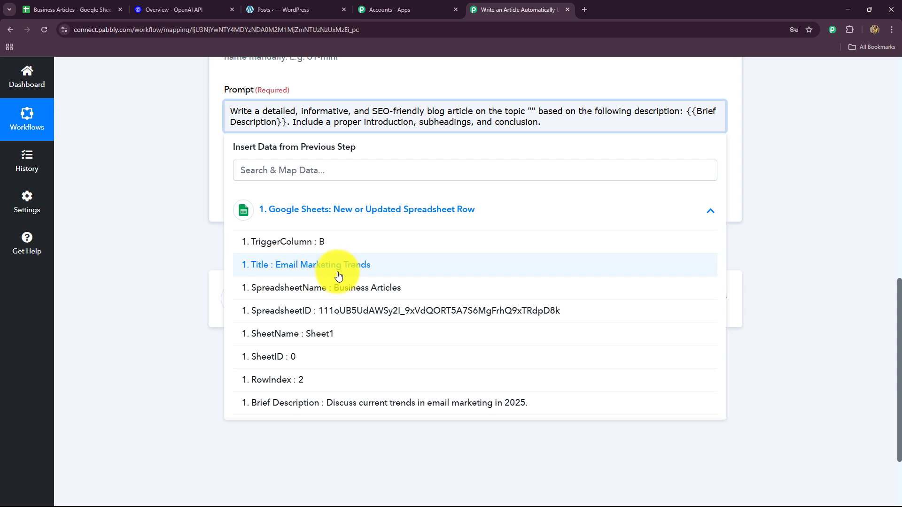
{"action": "left_click", "coordinate": [296, 265]}
{"action": "left_click", "coordinate": [173, 277]}
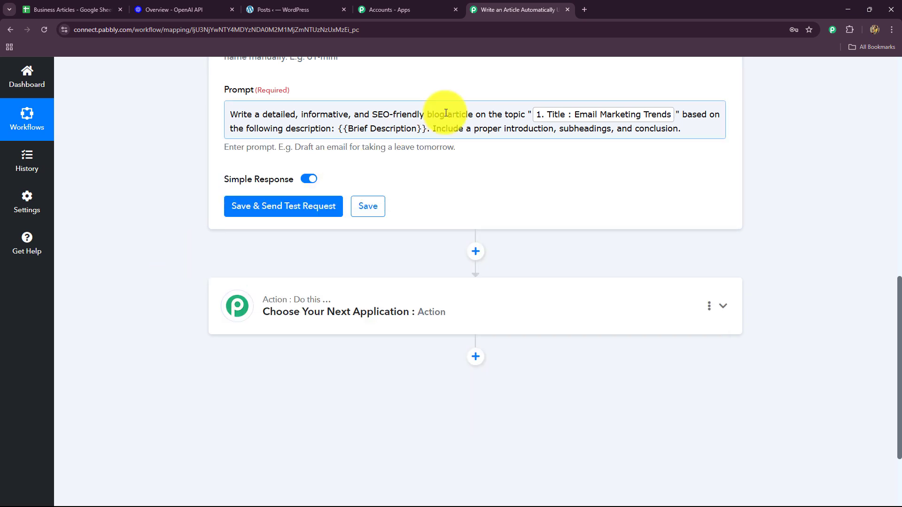
Step: Replace the {{Brief Description}} placeholder in the prompt with the mapped Brief Description from the Google Sheets step
{"action": "left_click_drag", "start_coordinate": [427, 128], "coordinate": [344, 140]}
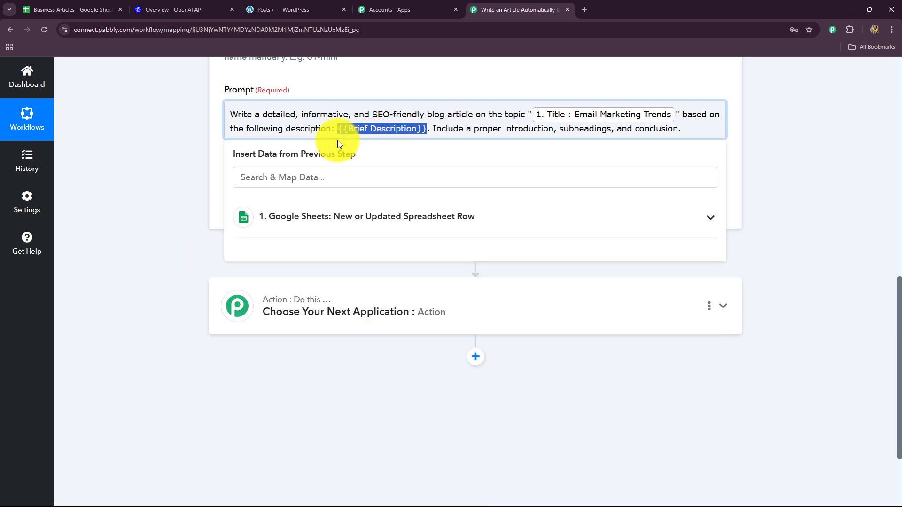
{"action": "key", "text": "BackSpace"}
{"action": "left_click", "coordinate": [302, 216]}
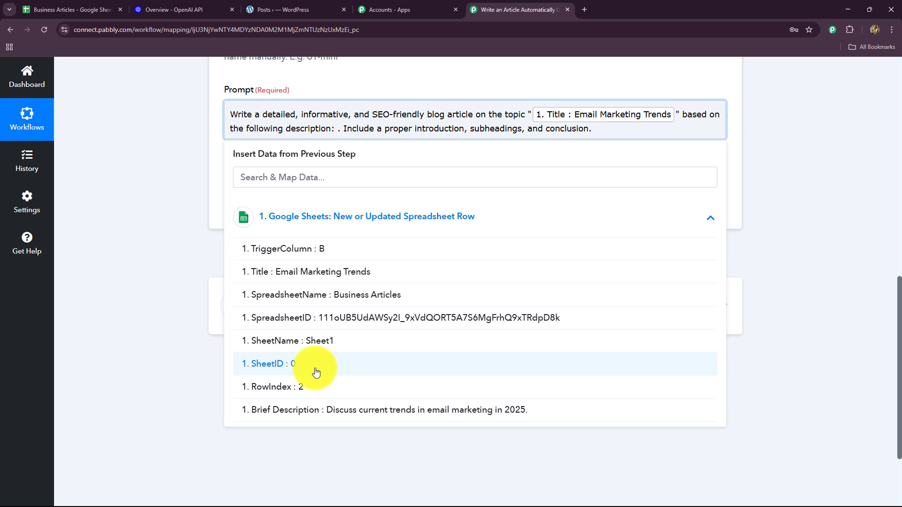
{"action": "left_click", "coordinate": [324, 411]}
{"action": "left_click", "coordinate": [129, 351]}
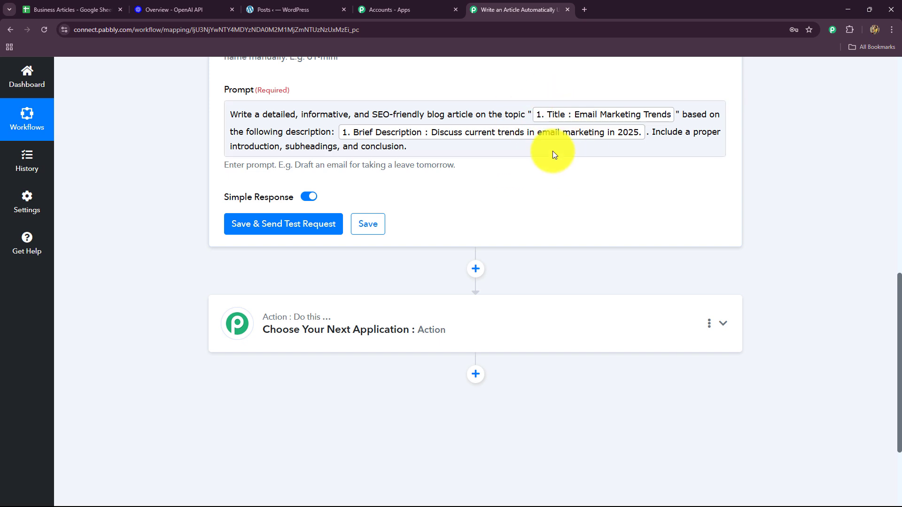
Step: Check the source row in the Business Articles sheet, and save the ChatGPT step with a test request
{"action": "left_click", "coordinate": [49, 6]}
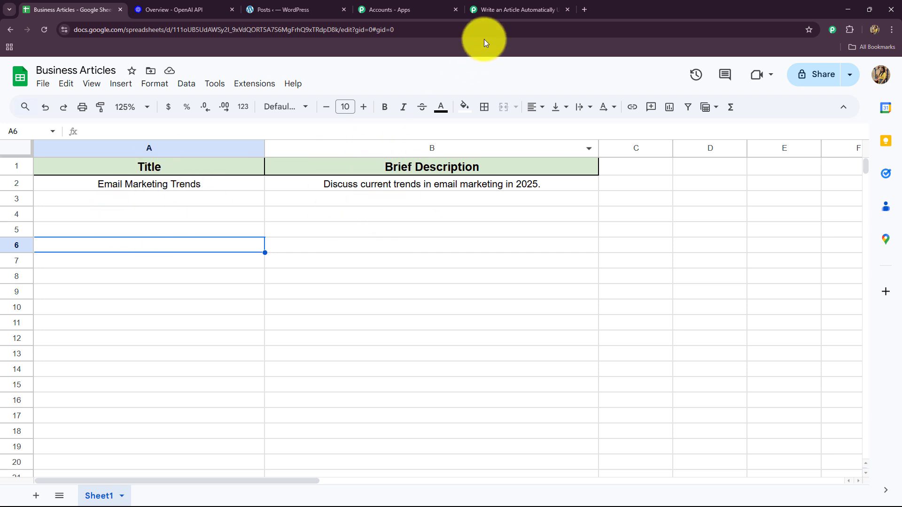
{"action": "left_click", "coordinate": [484, 9]}
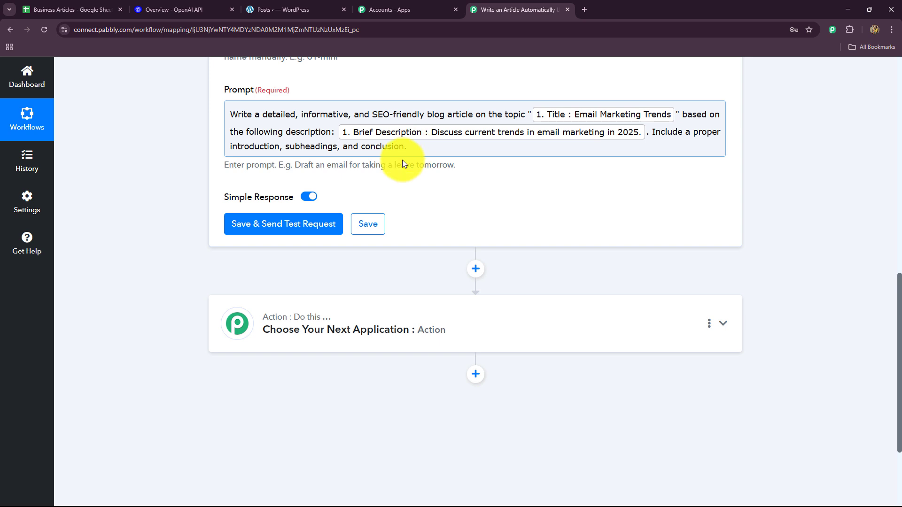
{"action": "left_click", "coordinate": [292, 224]}
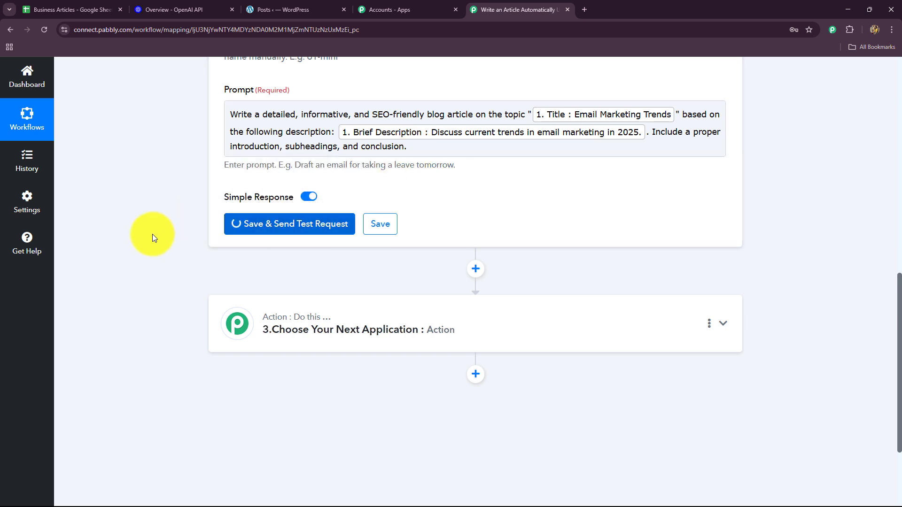
{"action": "scroll", "coordinate": [366, 331], "scroll_direction": "up", "scroll_amount": 6}
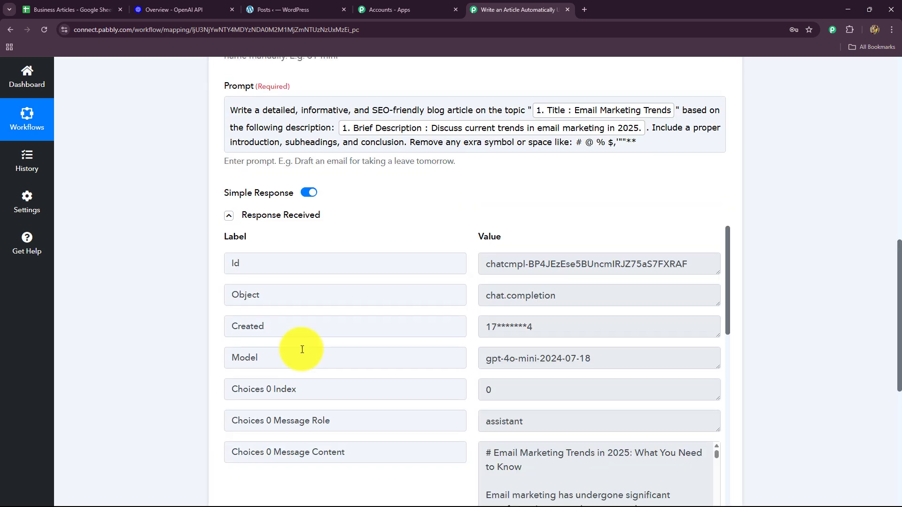
Step: Review the ChatGPT test response, reading the generated article in Choices 0 Message Content through to its end
{"action": "scroll", "coordinate": [278, 331], "scroll_direction": "down", "scroll_amount": 4}
{"action": "scroll", "coordinate": [822, 340], "scroll_direction": "down", "scroll_amount": 4}
{"action": "scroll", "coordinate": [796, 337], "scroll_direction": "up", "scroll_amount": 2}
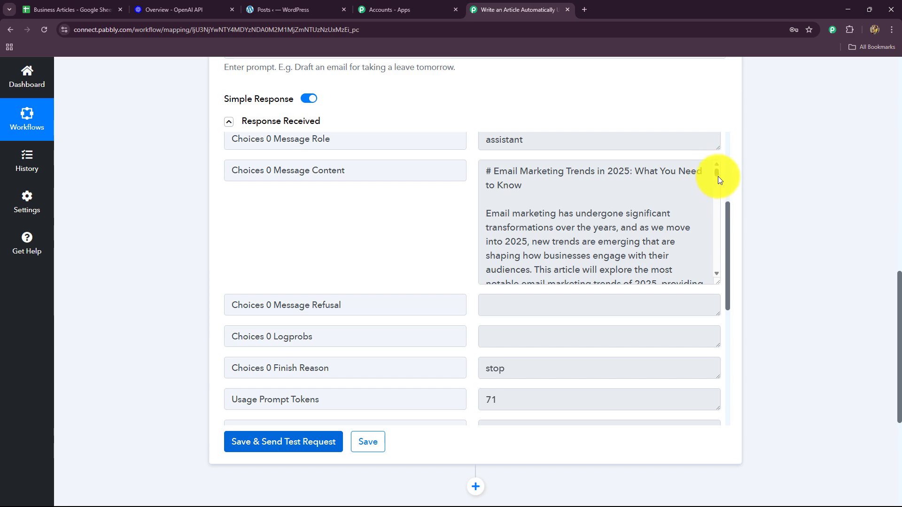
{"action": "left_click_drag", "start_coordinate": [716, 172], "coordinate": [695, 276]}
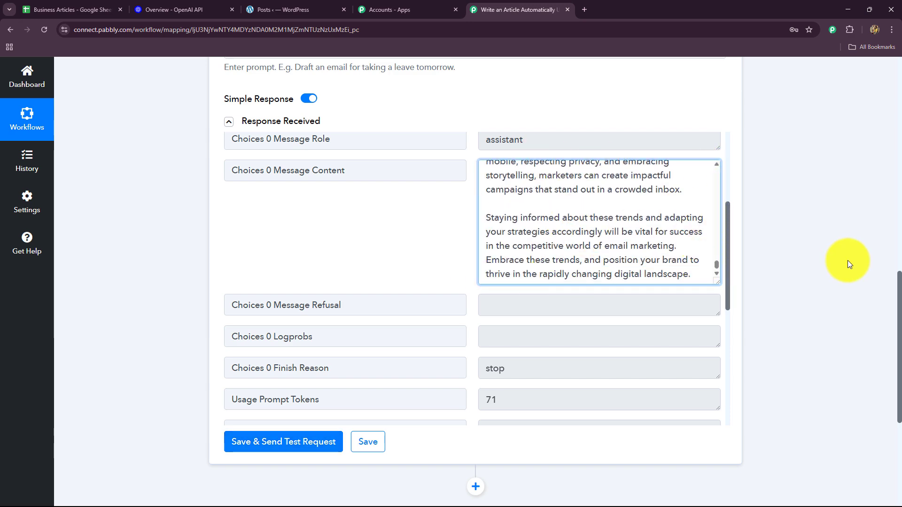
{"action": "scroll", "coordinate": [786, 267], "scroll_direction": "down", "scroll_amount": 4}
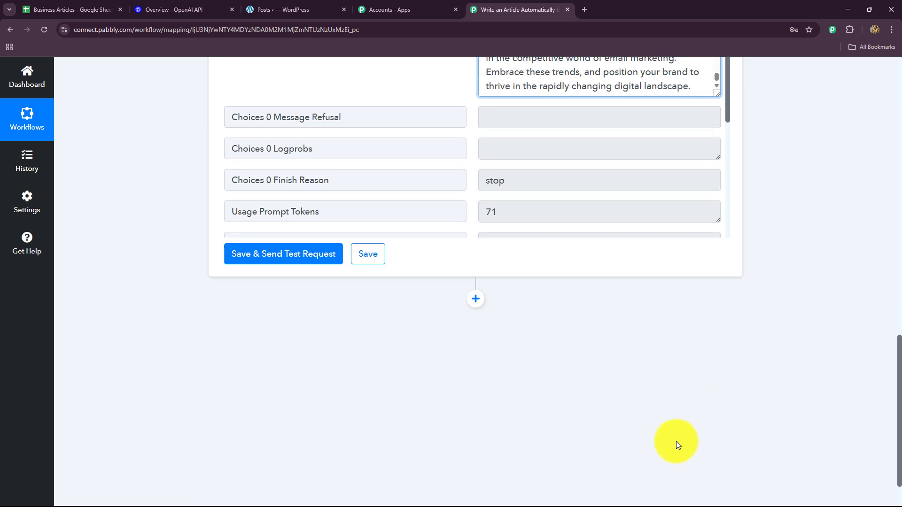
Step: Add a third action step using WordPress with the Create a Post event, and open its account connection setup
{"action": "left_click", "coordinate": [282, 9]}
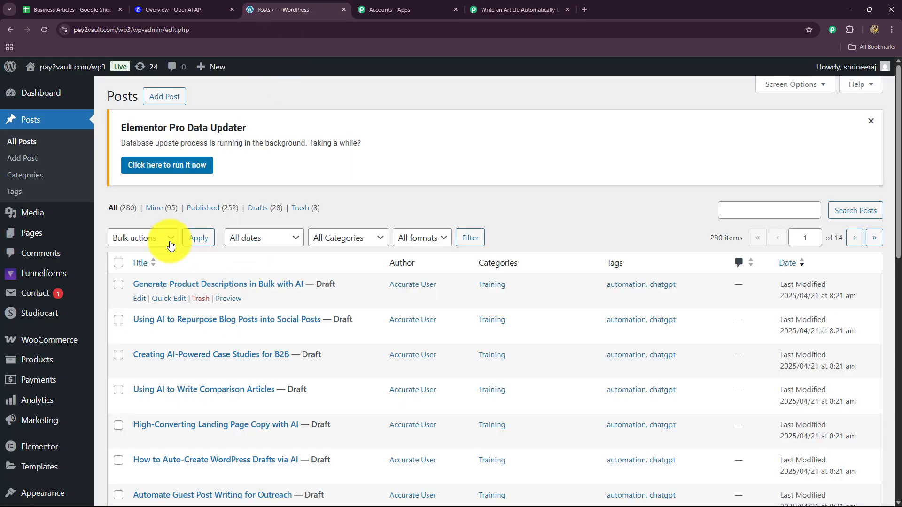
{"action": "left_click", "coordinate": [498, 9]}
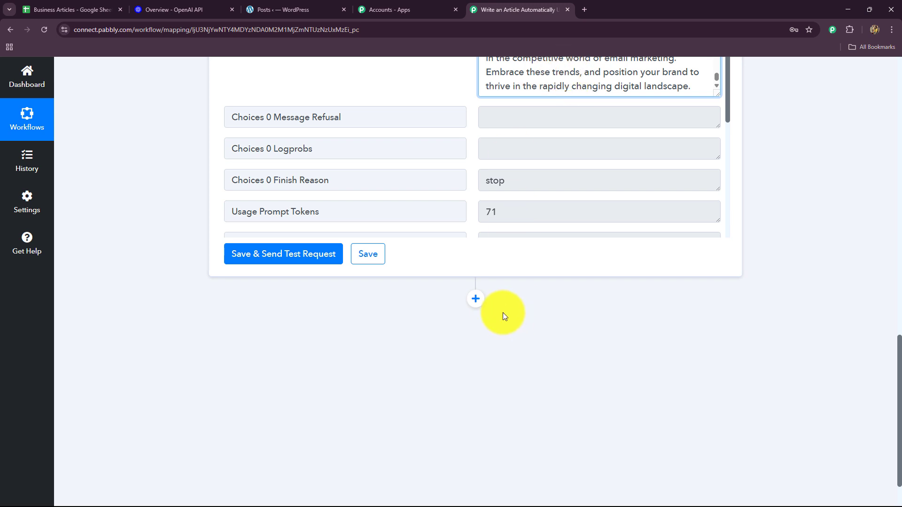
{"action": "left_click", "coordinate": [476, 299]}
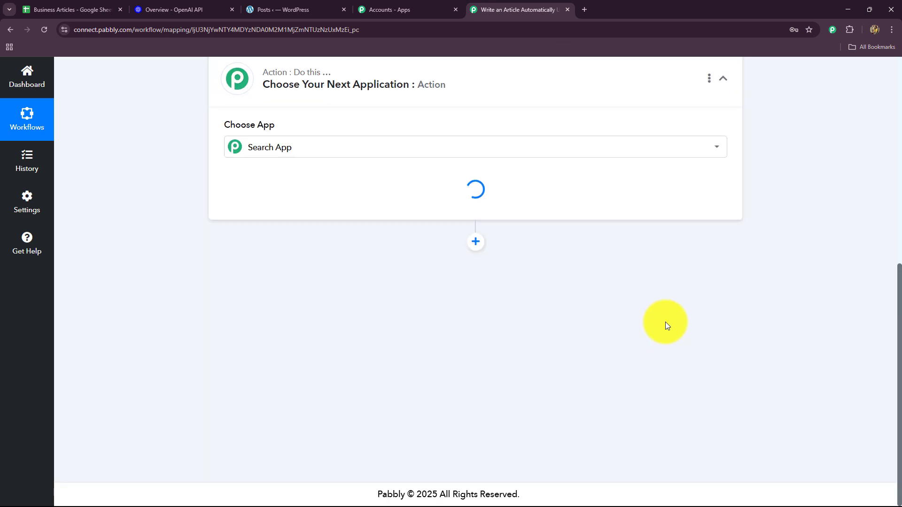
{"action": "scroll", "coordinate": [666, 322], "scroll_direction": "up", "scroll_amount": 2}
{"action": "left_click", "coordinate": [271, 259]}
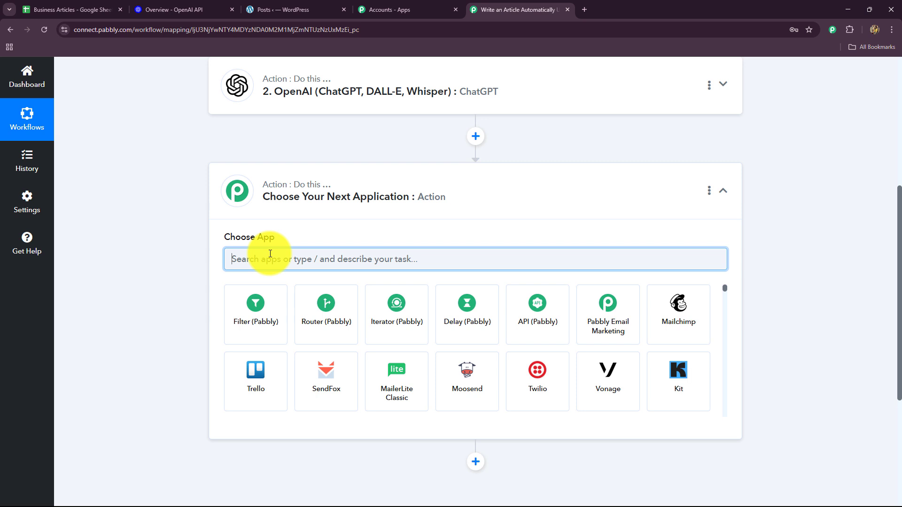
{"action": "type", "text": "Word"}
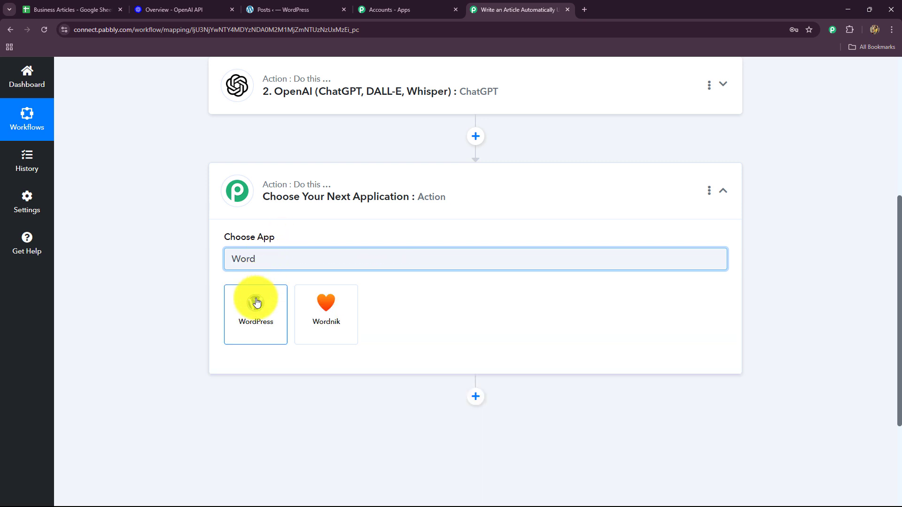
{"action": "left_click", "coordinate": [255, 308]}
{"action": "left_click", "coordinate": [255, 309]}
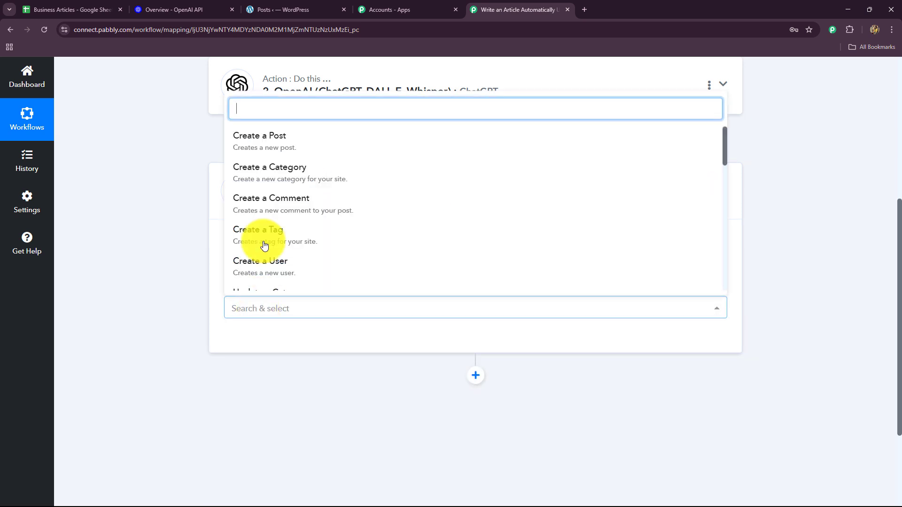
{"action": "left_click", "coordinate": [255, 137]}
{"action": "left_click", "coordinate": [267, 345]}
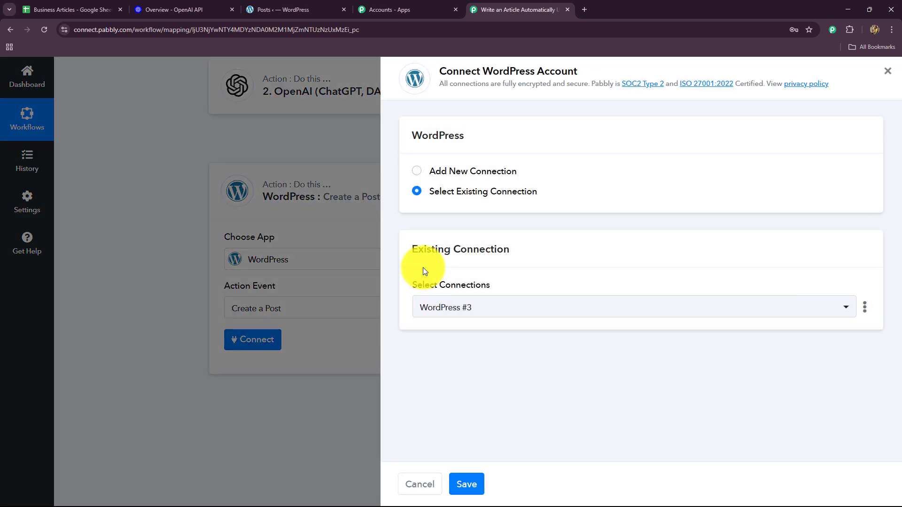
Step: Examine the fields for a new WordPress connection and check the WordPress site's address for the part used as Base URL
{"action": "left_click", "coordinate": [417, 172]}
{"action": "scroll", "coordinate": [446, 288], "scroll_direction": "down", "scroll_amount": 3}
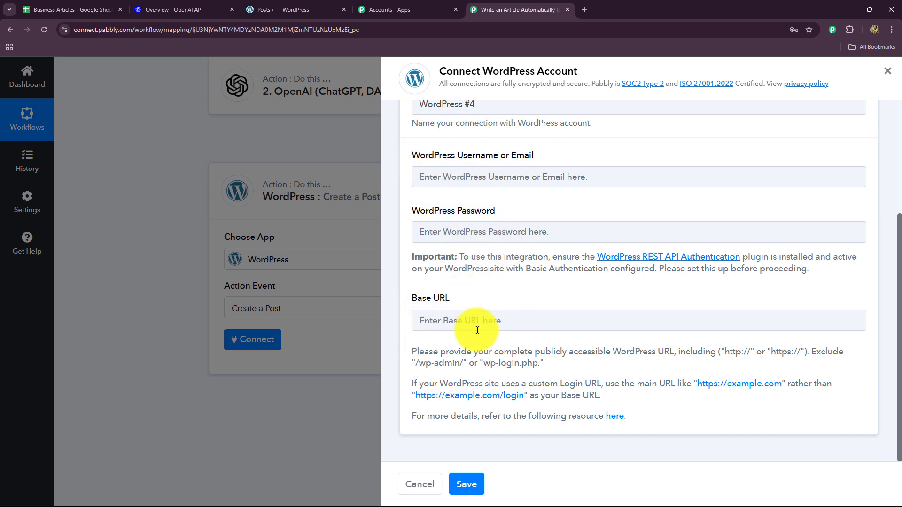
{"action": "left_click", "coordinate": [301, 9]}
{"action": "left_click_drag", "start_coordinate": [197, 30], "coordinate": [56, 32]}
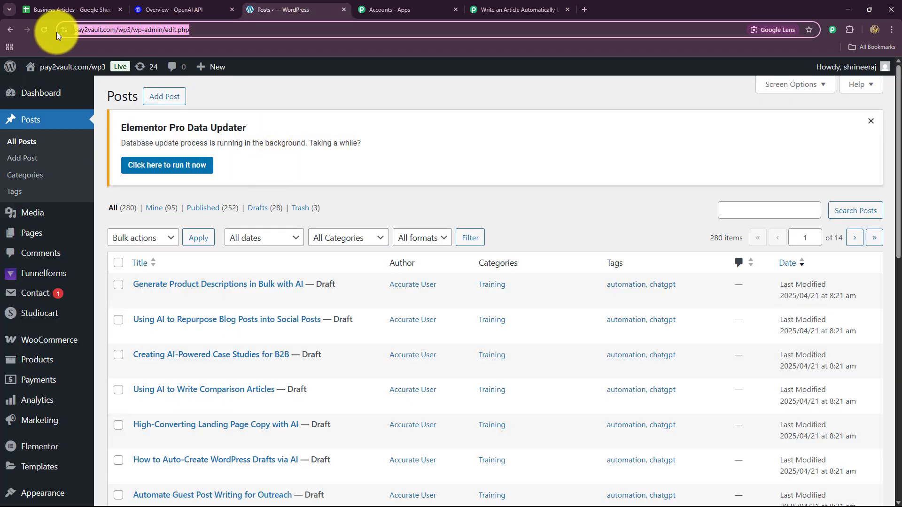
{"action": "left_click", "coordinate": [229, 35]}
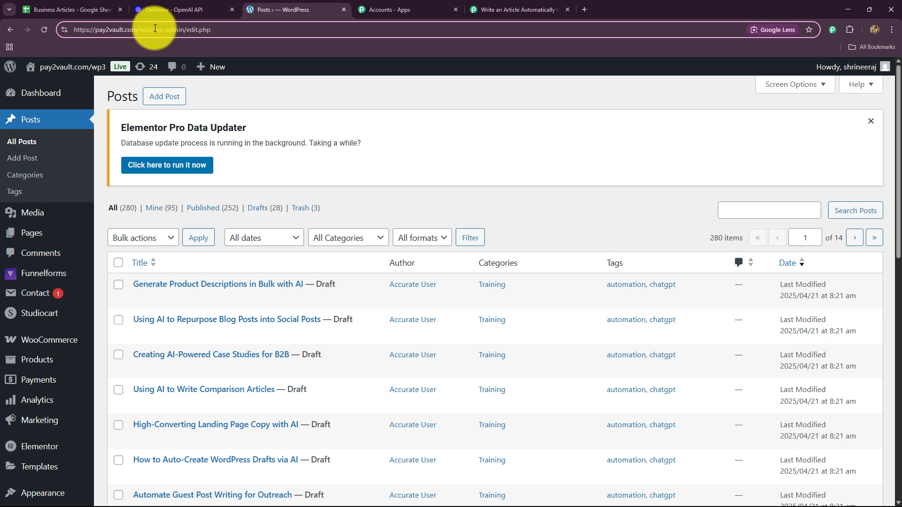
{"action": "left_click_drag", "start_coordinate": [139, 29], "coordinate": [163, 31]}
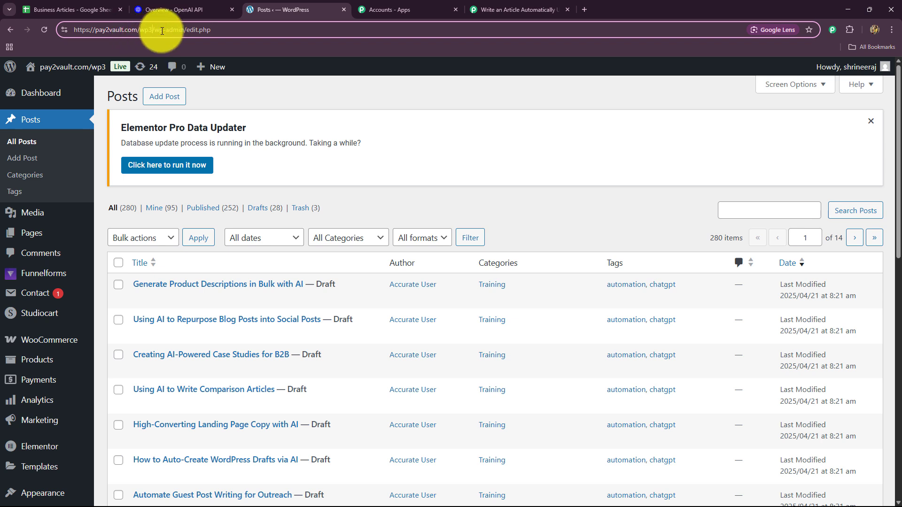
{"action": "left_click", "coordinate": [487, 9]}
{"action": "scroll", "coordinate": [505, 316], "scroll_direction": "up", "scroll_amount": 5}
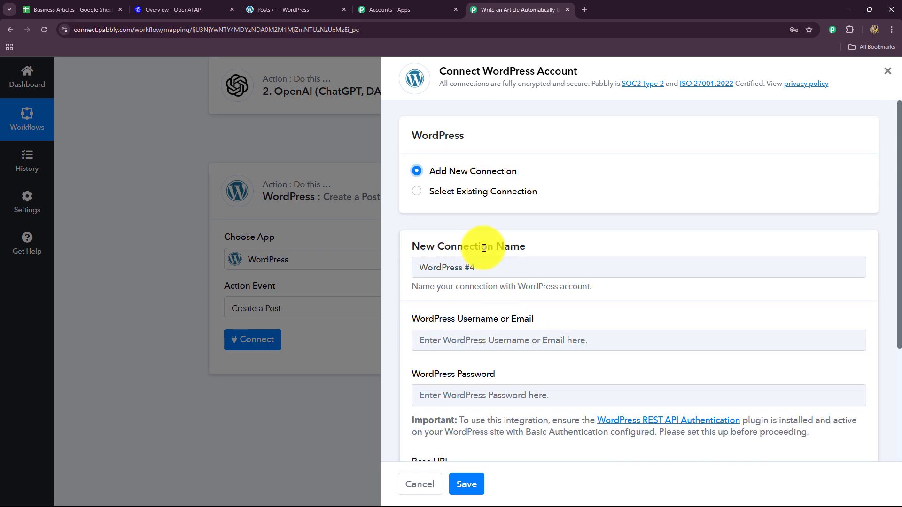
Step: Select the existing connection WordPress #3 for the Create a Post action and save it
{"action": "left_click", "coordinate": [417, 191]}
{"action": "left_click", "coordinate": [465, 484]}
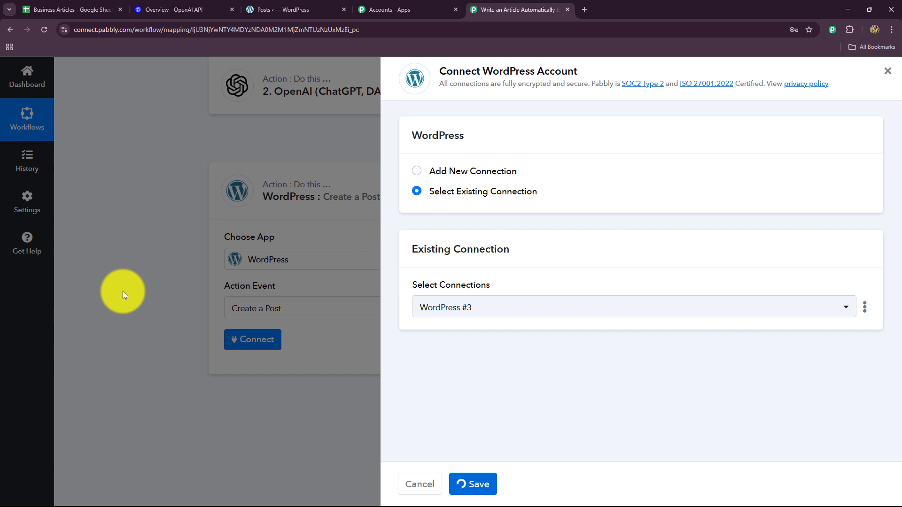
{"action": "scroll", "coordinate": [134, 172], "scroll_direction": "down", "scroll_amount": 4}
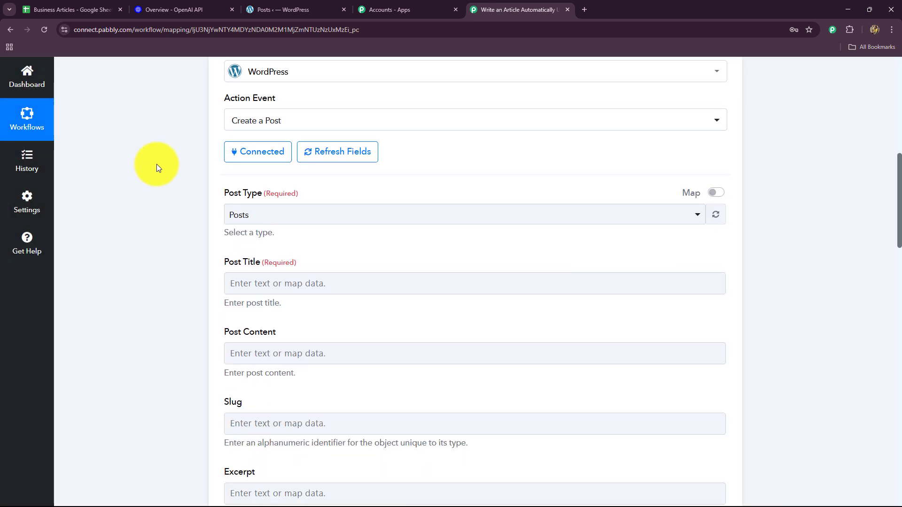
Step: Keep Posts as the post type and map the Post Title to the Title from the Google Sheets step
{"action": "left_click", "coordinate": [272, 216]}
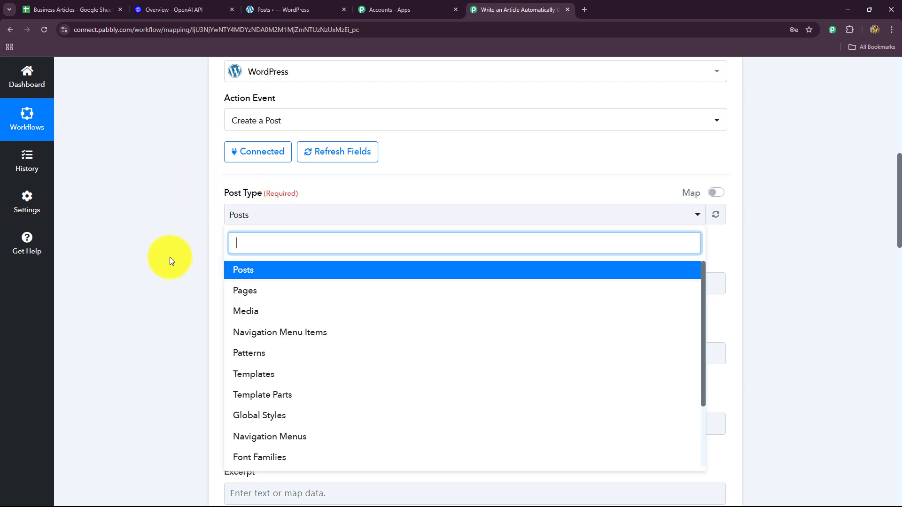
{"action": "scroll", "coordinate": [170, 258], "scroll_direction": "down", "scroll_amount": 2}
{"action": "left_click", "coordinate": [170, 257]}
{"action": "scroll", "coordinate": [188, 225], "scroll_direction": "down", "scroll_amount": 2}
{"action": "left_click", "coordinate": [262, 98]}
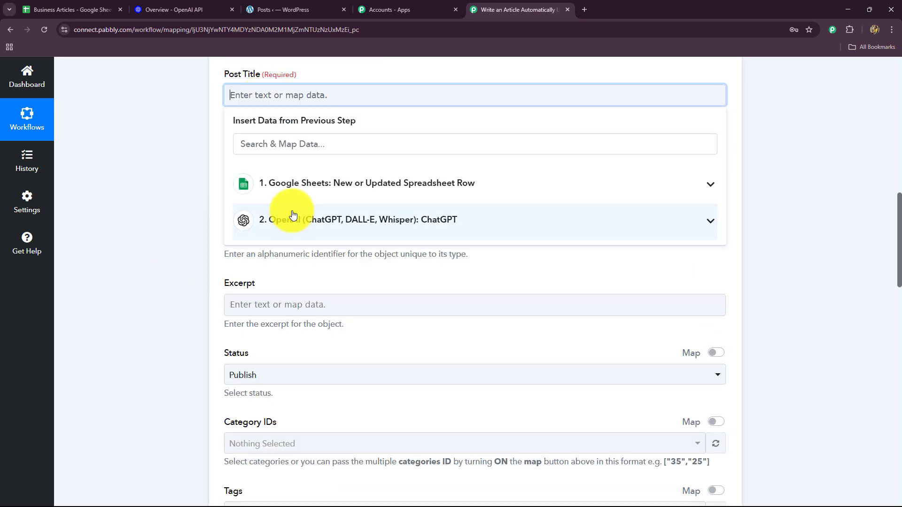
{"action": "left_click", "coordinate": [298, 185]}
{"action": "left_click", "coordinate": [356, 244]}
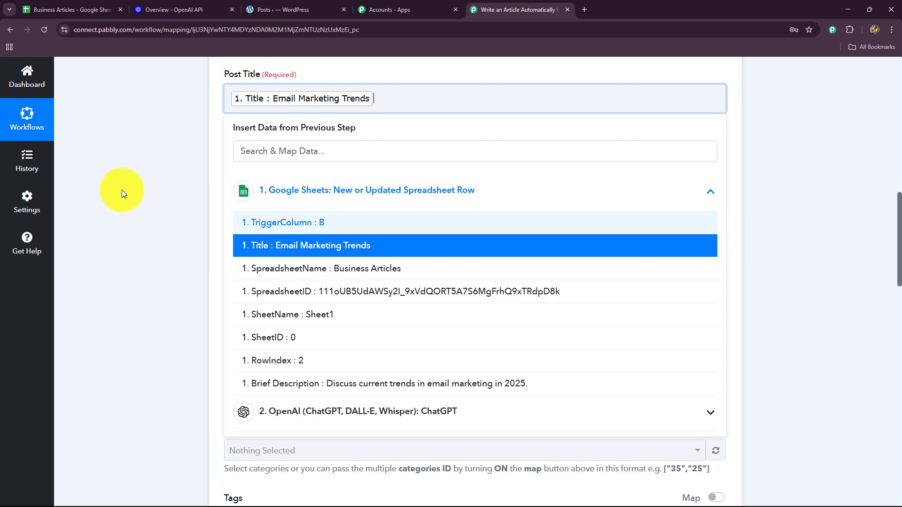
{"action": "left_click", "coordinate": [122, 190]}
Step: Map the Post Content to Choices 0 Message Content from the OpenAI ChatGPT step
{"action": "left_click", "coordinate": [257, 176]}
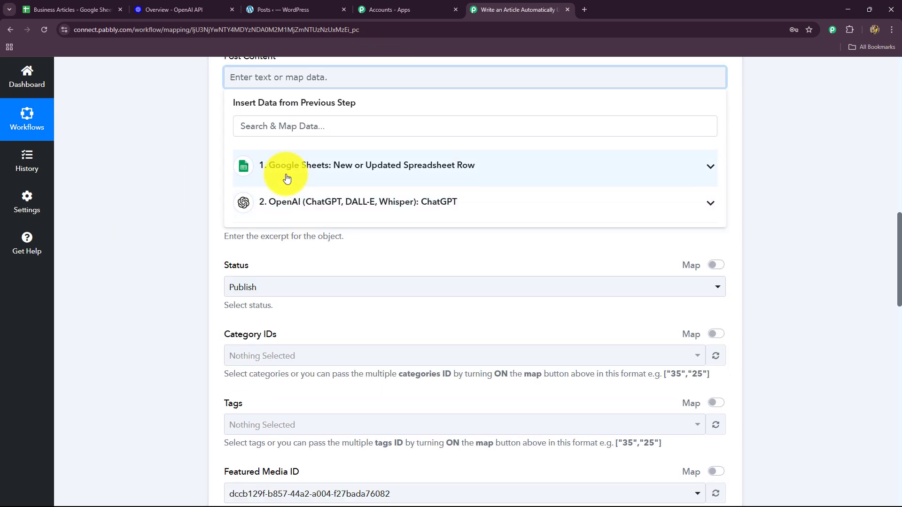
{"action": "left_click", "coordinate": [288, 173]}
{"action": "left_click", "coordinate": [183, 141]}
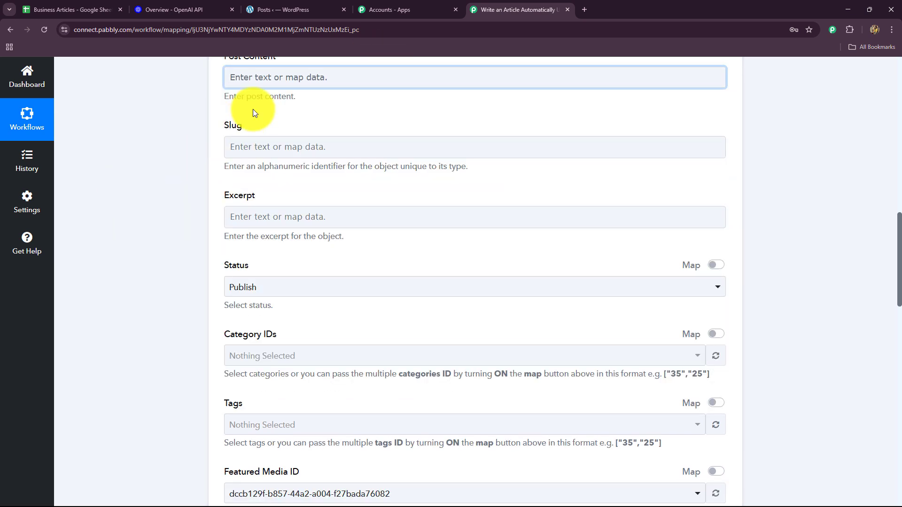
{"action": "left_click", "coordinate": [259, 80]}
{"action": "left_click", "coordinate": [311, 213]}
{"action": "left_click", "coordinate": [350, 368]}
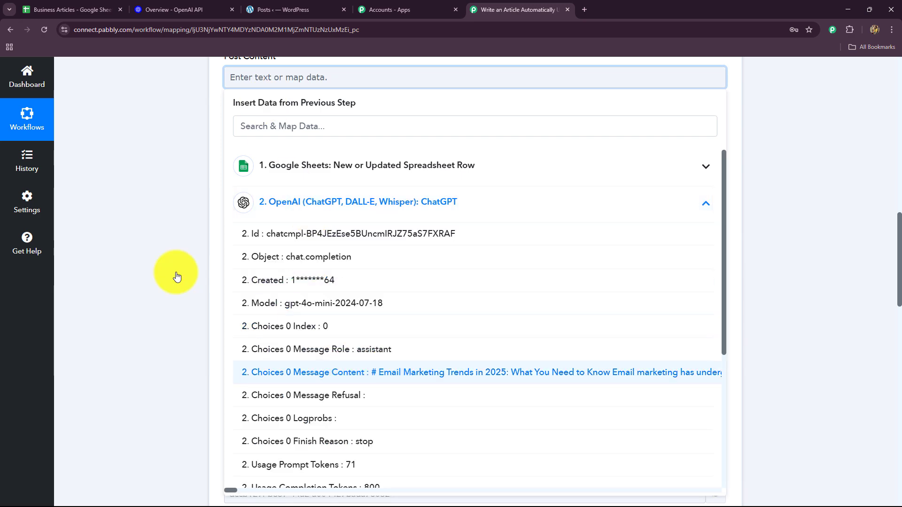
Step: Set the Status of the WordPress post to Draft in the Create a Post action
{"action": "scroll", "coordinate": [218, 184], "scroll_direction": "down", "scroll_amount": 4}
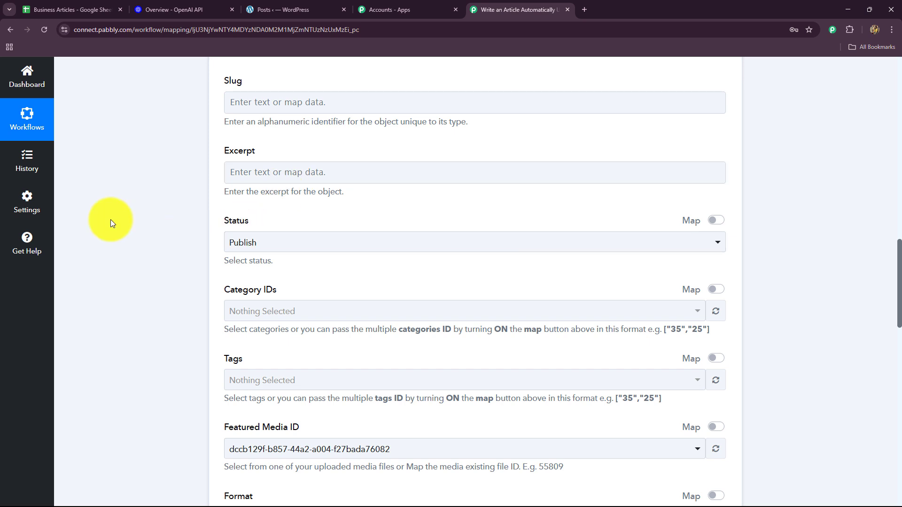
{"action": "scroll", "coordinate": [141, 202], "scroll_direction": "down", "scroll_amount": 2}
{"action": "left_click", "coordinate": [252, 150]}
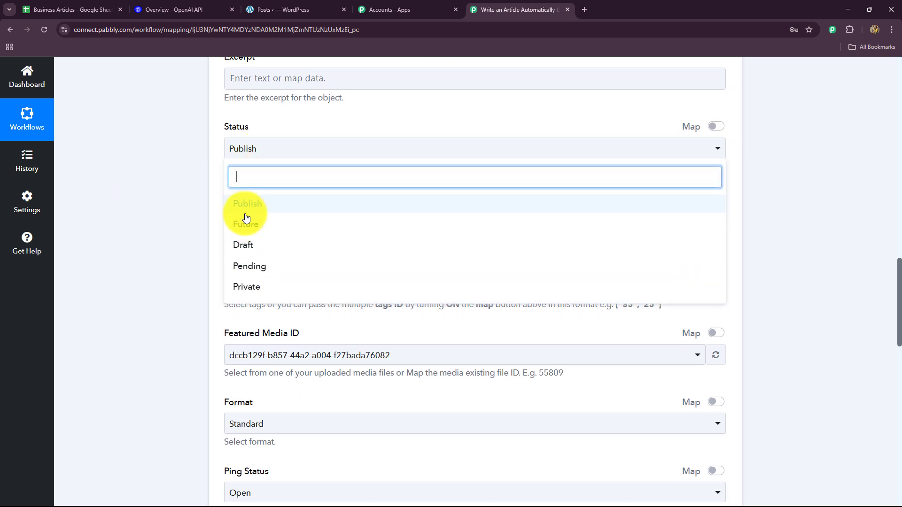
{"action": "left_click", "coordinate": [244, 247]}
{"action": "scroll", "coordinate": [147, 237], "scroll_direction": "down", "scroll_amount": 1}
{"action": "scroll", "coordinate": [147, 237], "scroll_direction": "up", "scroll_amount": 1}
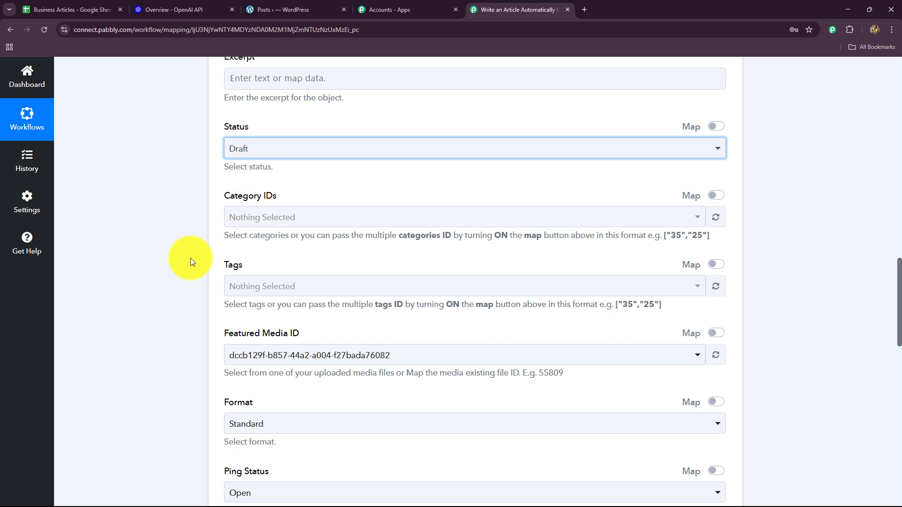
Step: Keep the remaining post options as they are, save the Create a Post action and send its test request
{"action": "scroll", "coordinate": [191, 262], "scroll_direction": "down", "scroll_amount": 2}
{"action": "scroll", "coordinate": [192, 256], "scroll_direction": "down", "scroll_amount": 1}
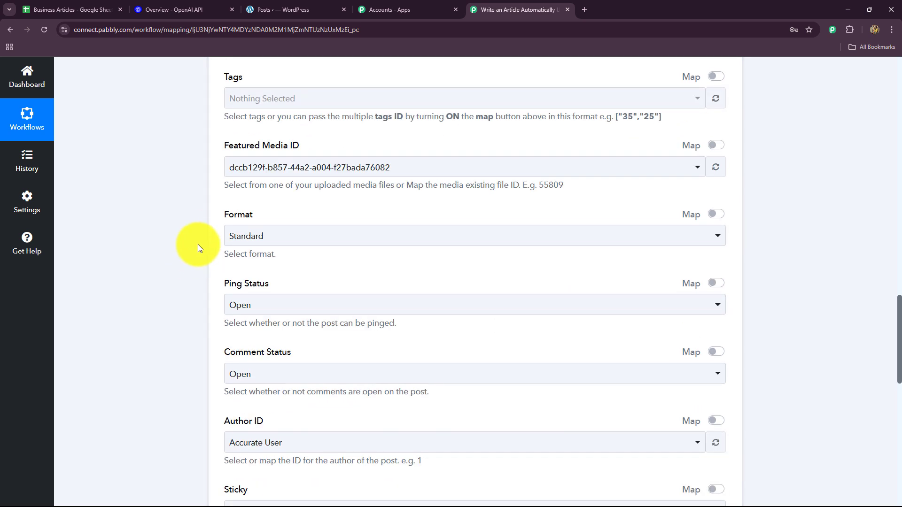
{"action": "scroll", "coordinate": [234, 273], "scroll_direction": "down", "scroll_amount": 3}
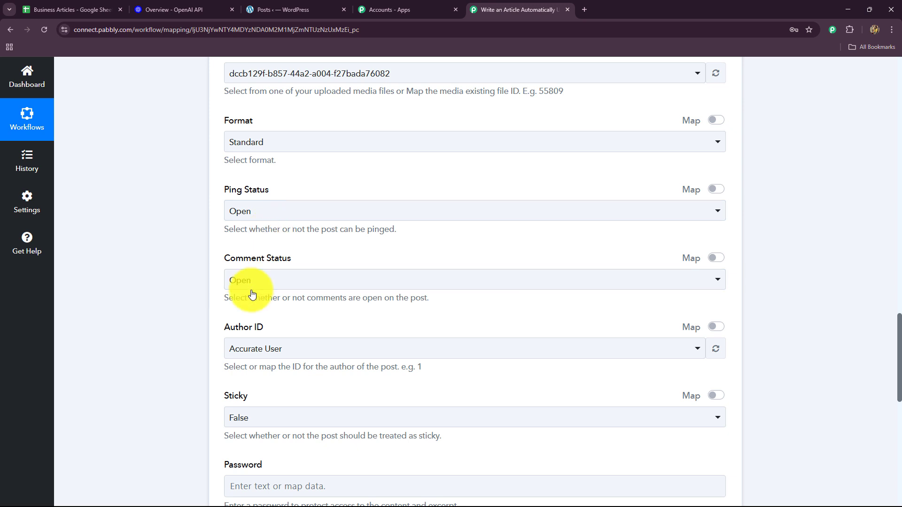
{"action": "scroll", "coordinate": [251, 290], "scroll_direction": "down", "scroll_amount": 6}
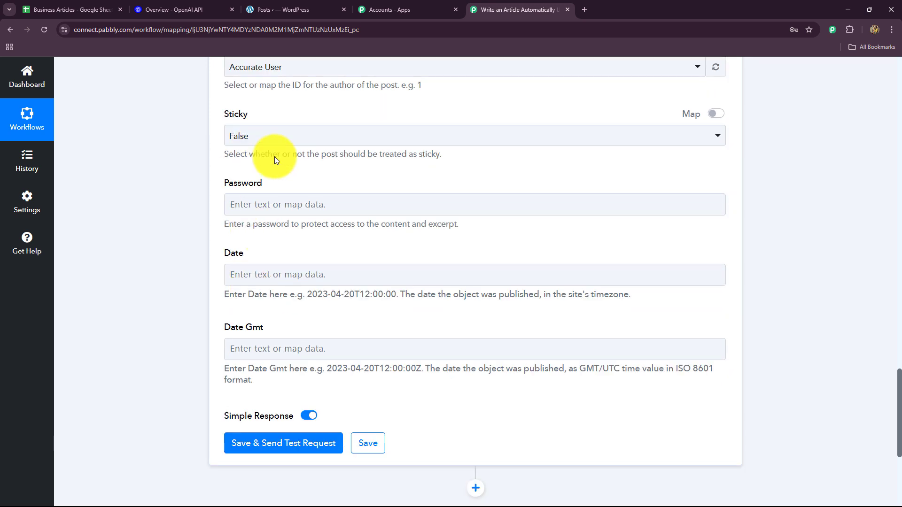
{"action": "left_click", "coordinate": [262, 431]}
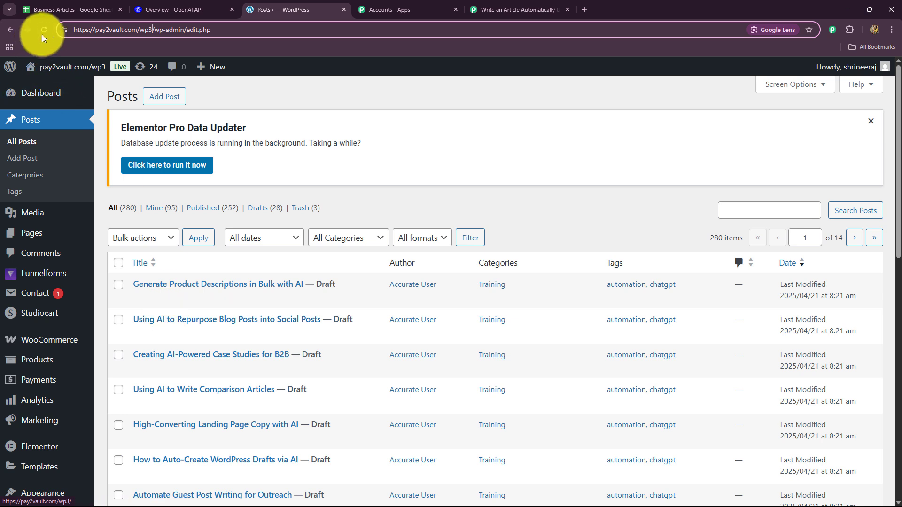
Step: Refresh the WordPress posts list and open the Email Marketing Trends draft to check its generated article
{"action": "left_click", "coordinate": [44, 30]}
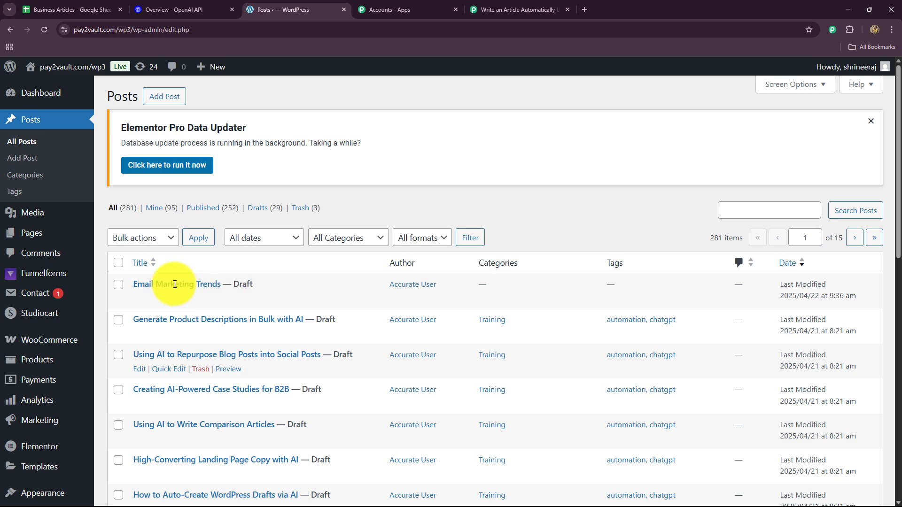
{"action": "left_click", "coordinate": [203, 283]}
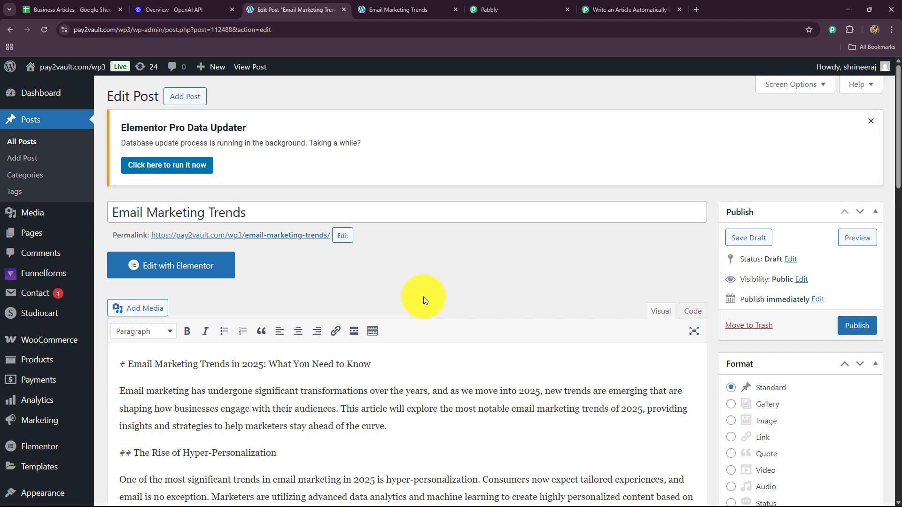
{"action": "scroll", "coordinate": [424, 297], "scroll_direction": "down", "scroll_amount": 5}
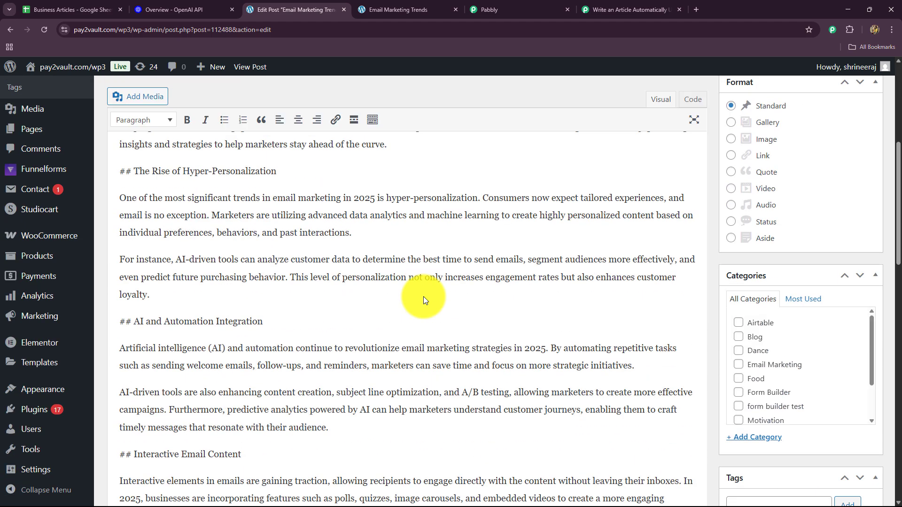
{"action": "scroll", "coordinate": [418, 294], "scroll_direction": "down", "scroll_amount": 10}
{"action": "scroll", "coordinate": [429, 288], "scroll_direction": "up", "scroll_amount": 12}
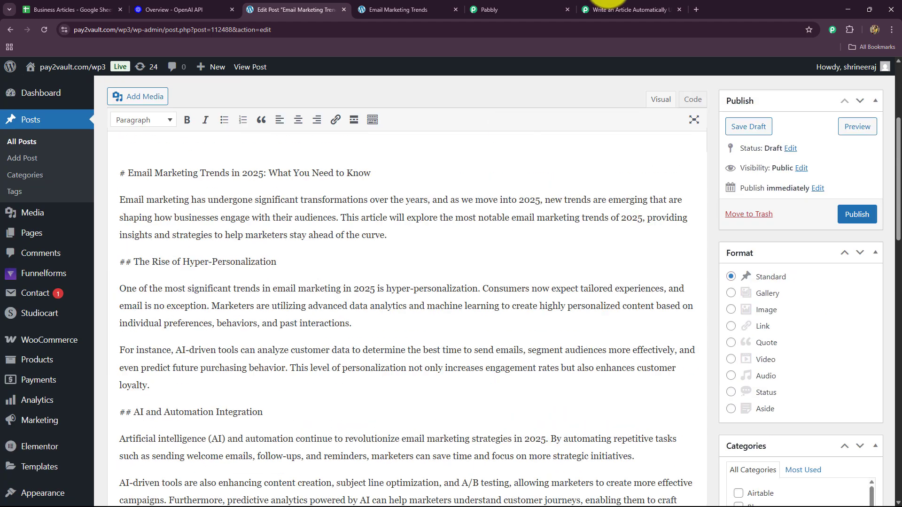
Step: Return to the Pabbly Connect workflow and collapse the WordPress Create a Post step
{"action": "left_click", "coordinate": [611, 9]}
{"action": "scroll", "coordinate": [839, 271], "scroll_direction": "up", "scroll_amount": 10}
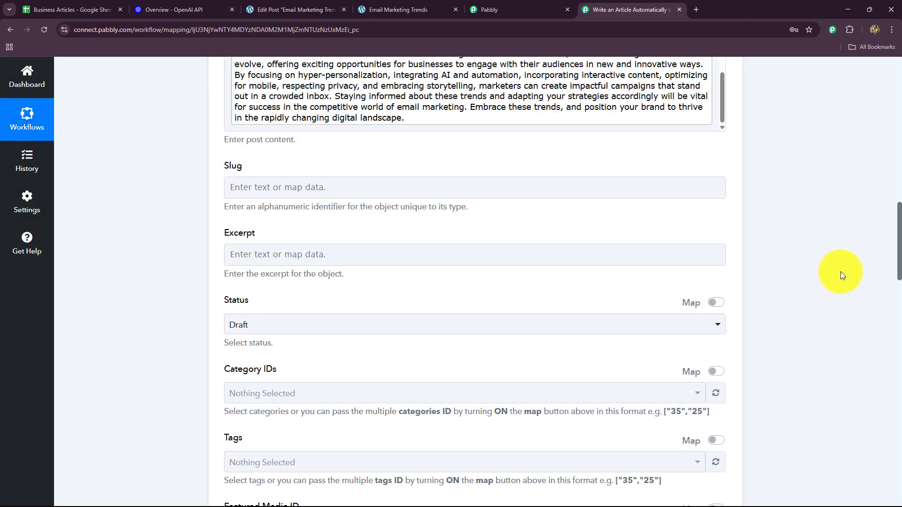
{"action": "scroll", "coordinate": [774, 245], "scroll_direction": "up", "scroll_amount": 15}
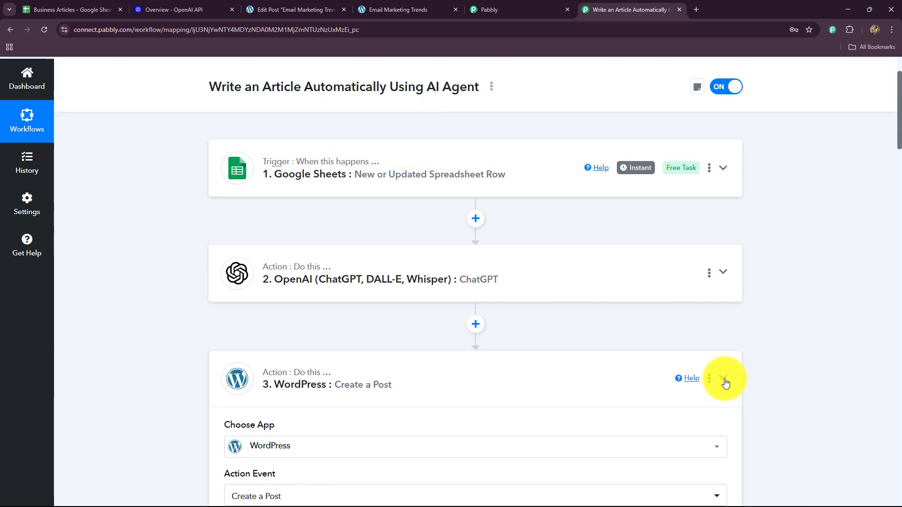
{"action": "left_click", "coordinate": [724, 380]}
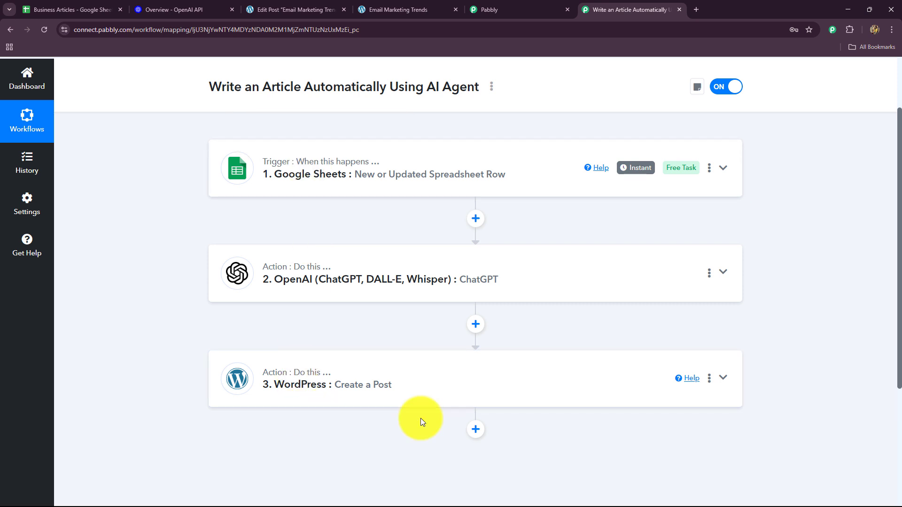
Step: In the Business Articles sheet, fill row 3 with title "LinkedIn for B2B" and description "Benefits of using LinkedIn for B2B lead generation."
{"action": "left_click", "coordinate": [53, 8]}
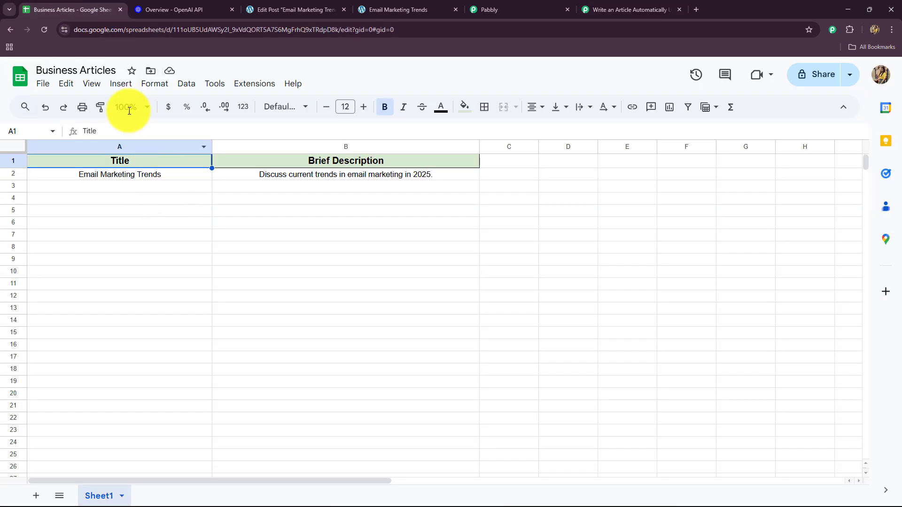
{"action": "left_click", "coordinate": [143, 108]}
{"action": "left_click", "coordinate": [127, 203]}
{"action": "left_click", "coordinate": [134, 200]}
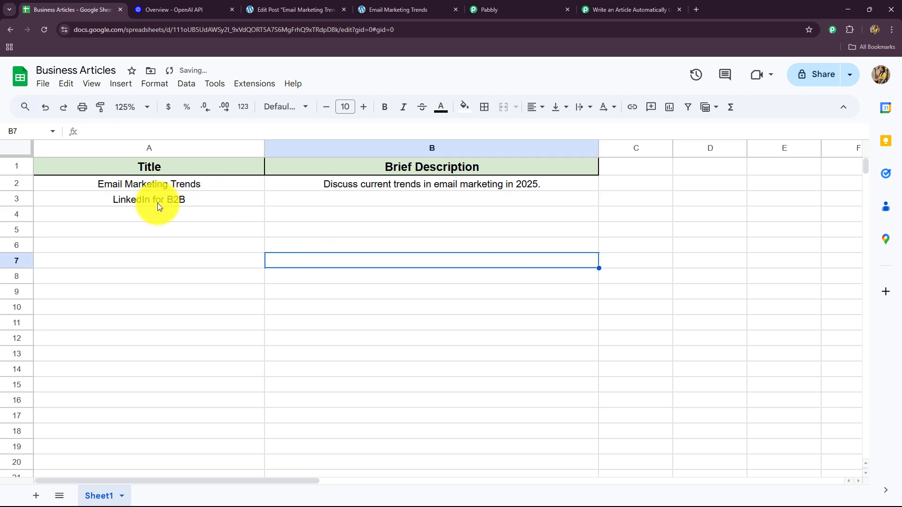
{"action": "left_click", "coordinate": [382, 200]}
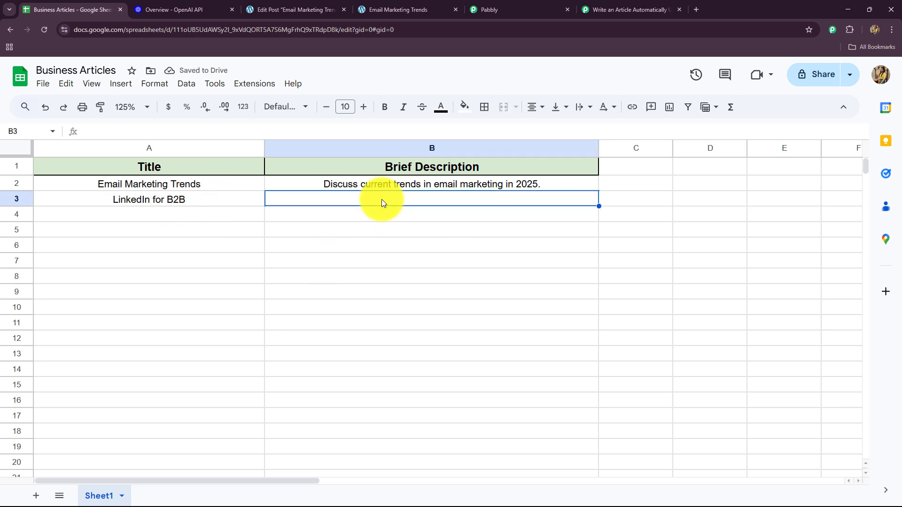
{"action": "type", "text": "Benefits of using LinkedIn for B2B lead generation."}
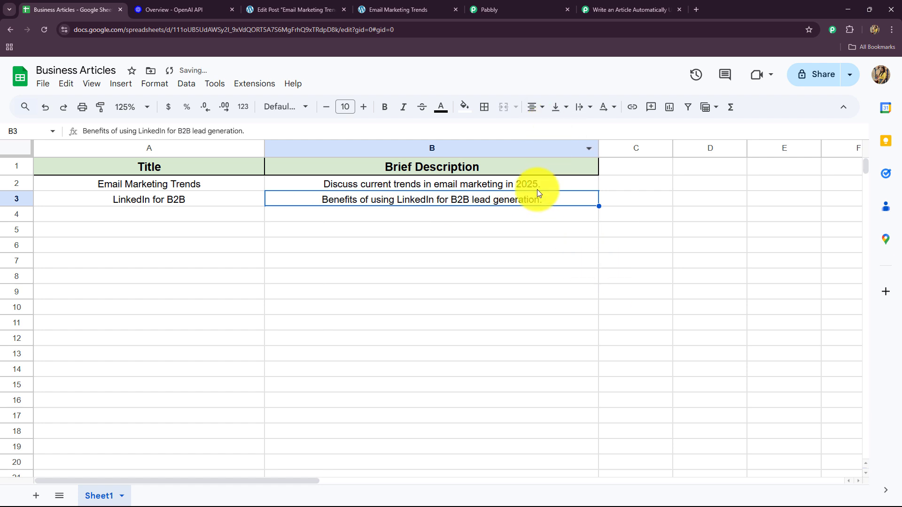
{"action": "left_click", "coordinate": [371, 228]}
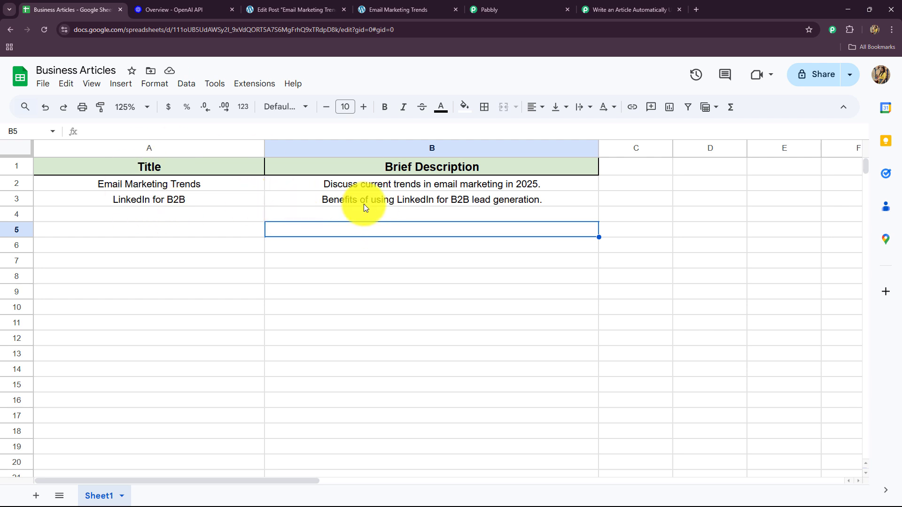
Step: Open the LinkedIn for B2B draft from the WordPress posts list and review its article text
{"action": "left_click", "coordinate": [280, 8]}
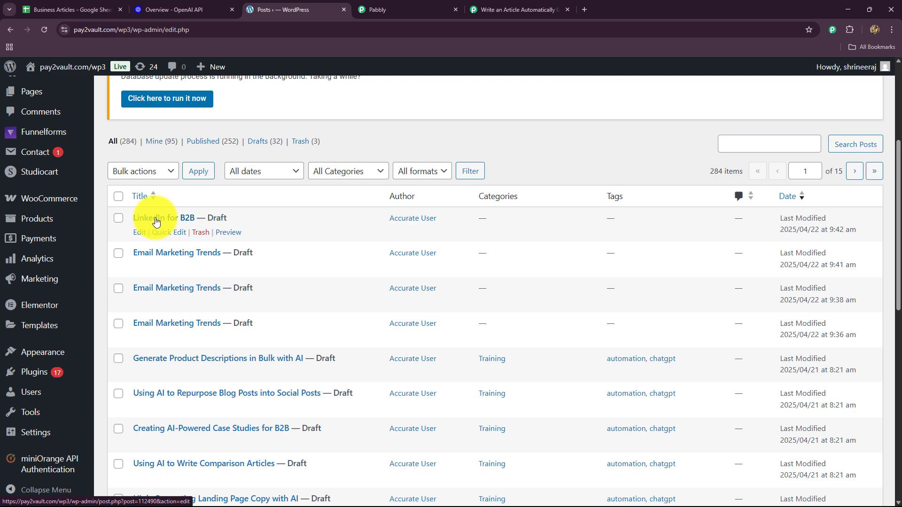
{"action": "left_click", "coordinate": [156, 222]}
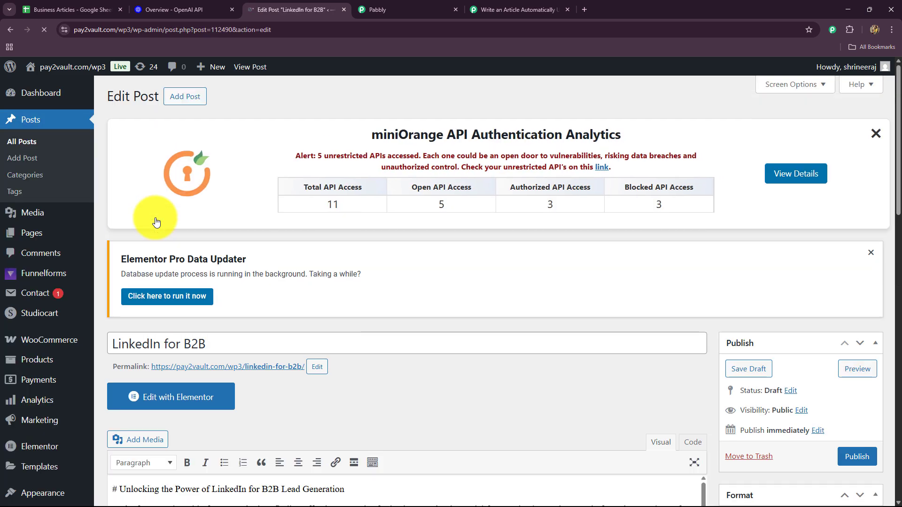
{"action": "scroll", "coordinate": [155, 218], "scroll_direction": "down", "scroll_amount": 7}
{"action": "scroll", "coordinate": [217, 290], "scroll_direction": "down", "scroll_amount": 6}
{"action": "scroll", "coordinate": [262, 339], "scroll_direction": "up", "scroll_amount": 8}
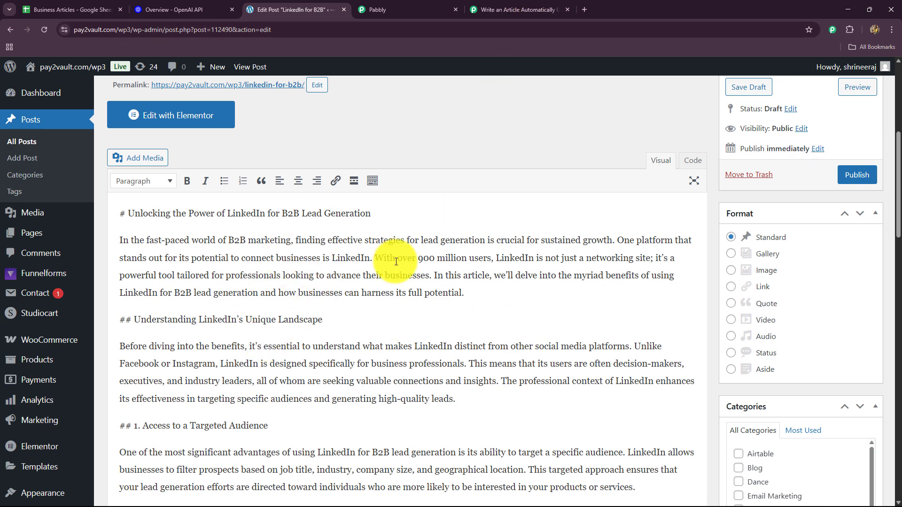
Step: Return to the Pabbly Connect workflow and review its Google Sheets, OpenAI and WordPress steps
{"action": "left_click", "coordinate": [517, 9]}
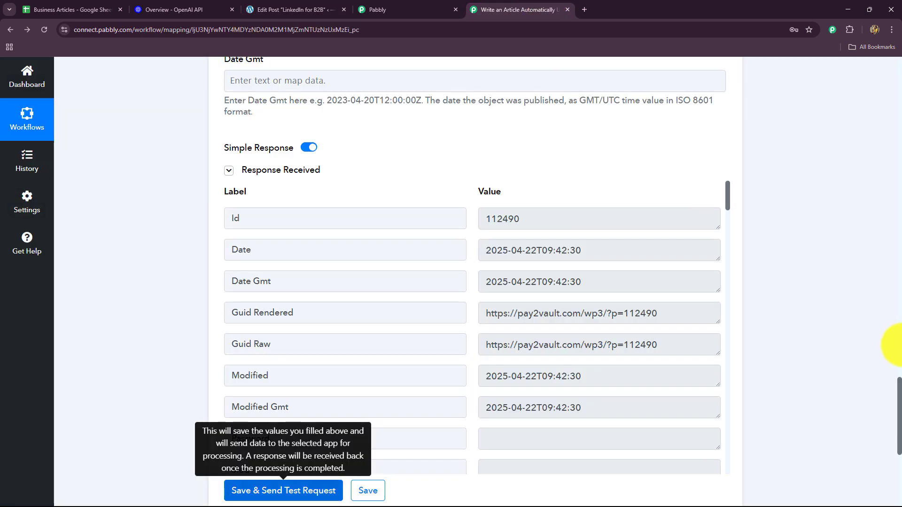
{"action": "scroll", "coordinate": [794, 268], "scroll_direction": "down", "scroll_amount": 2}
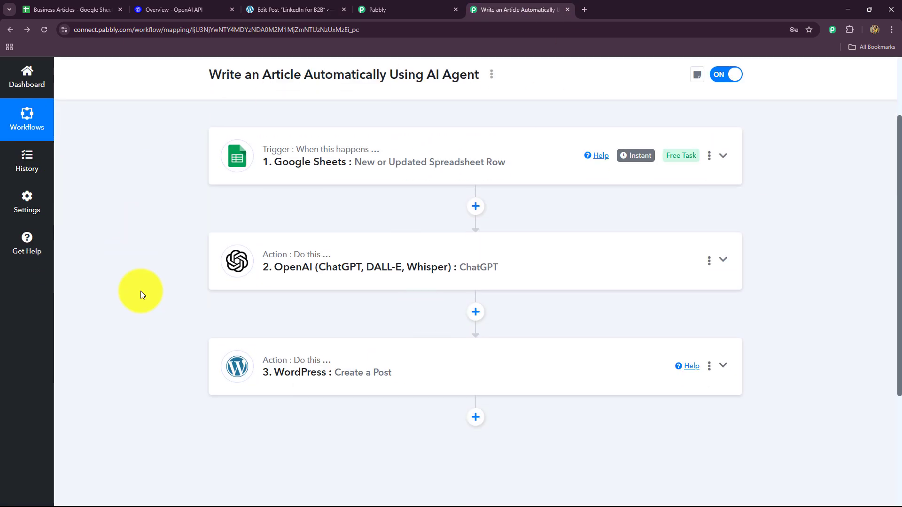